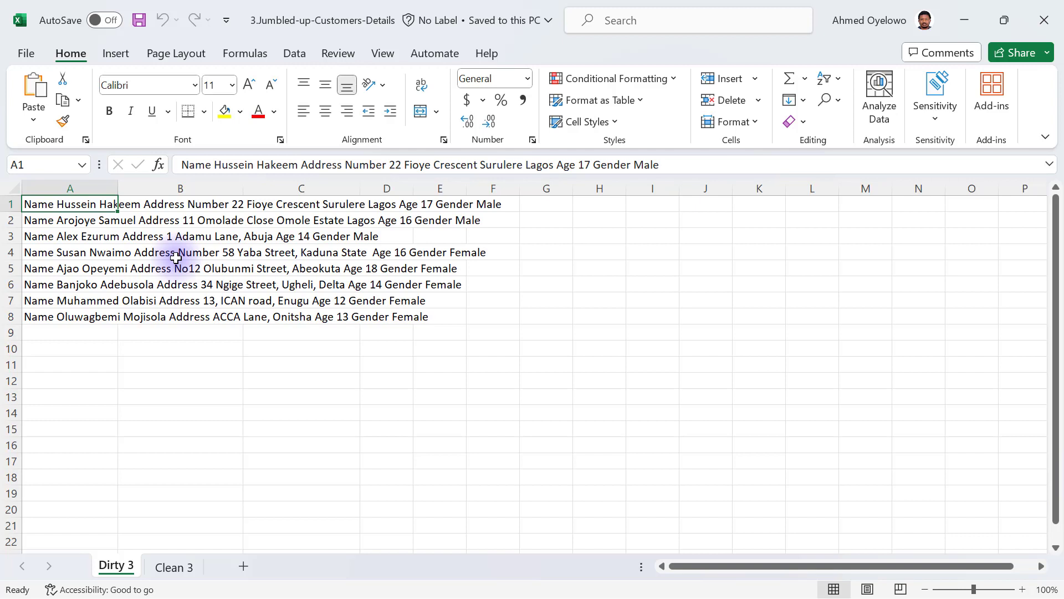
Compare the eight jumbled entries in Dirty 3 column A with the separated Clean 3 table
{"action": "left_click_drag", "start_coordinate": [57, 204], "coordinate": [59, 315]}
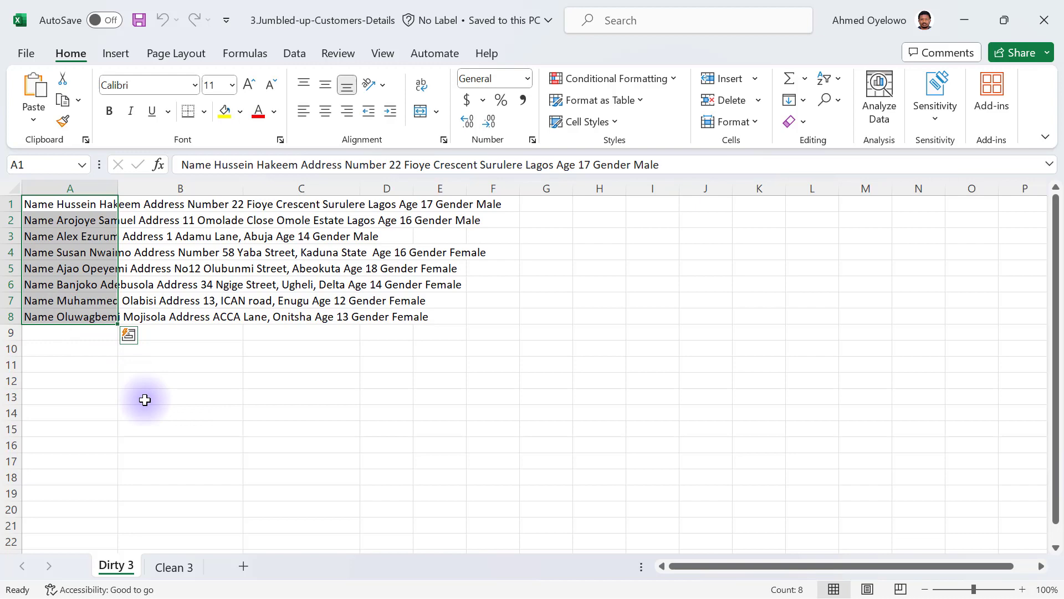
{"action": "left_click", "coordinate": [173, 566]}
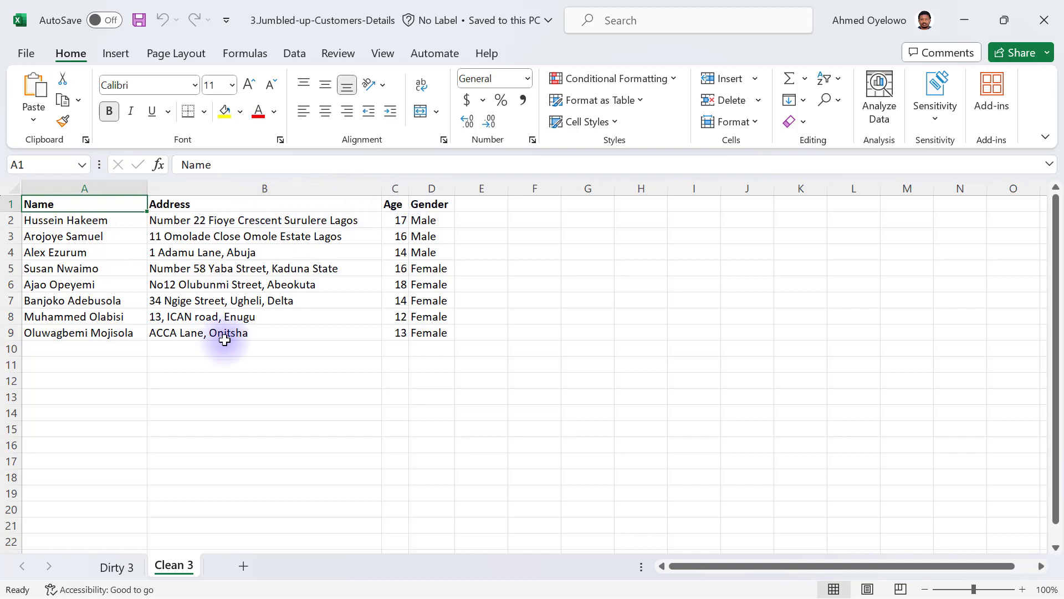
{"action": "left_click", "coordinate": [117, 570]}
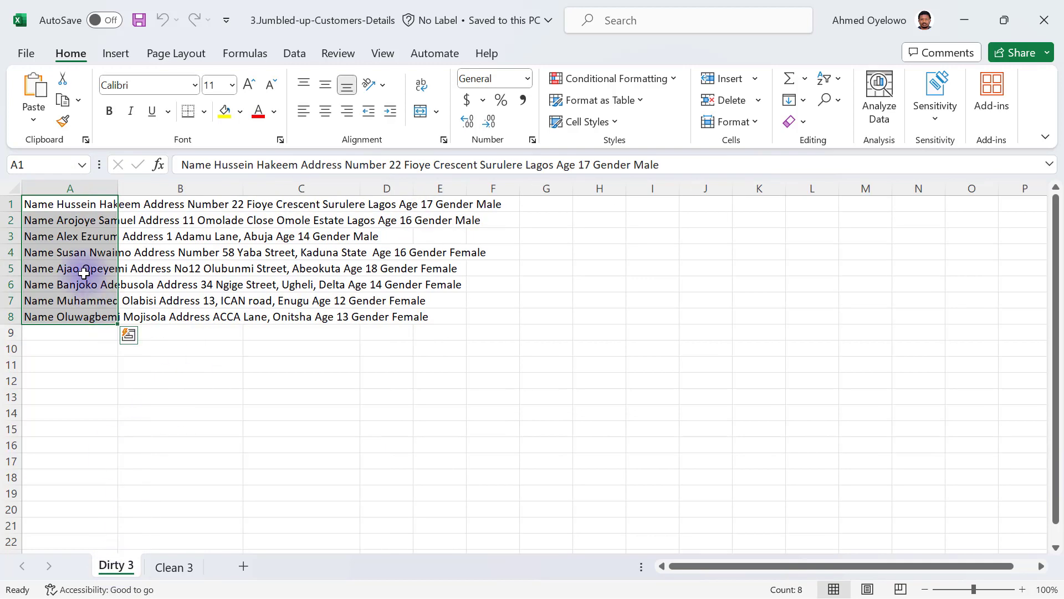
{"action": "left_click", "coordinate": [83, 236]}
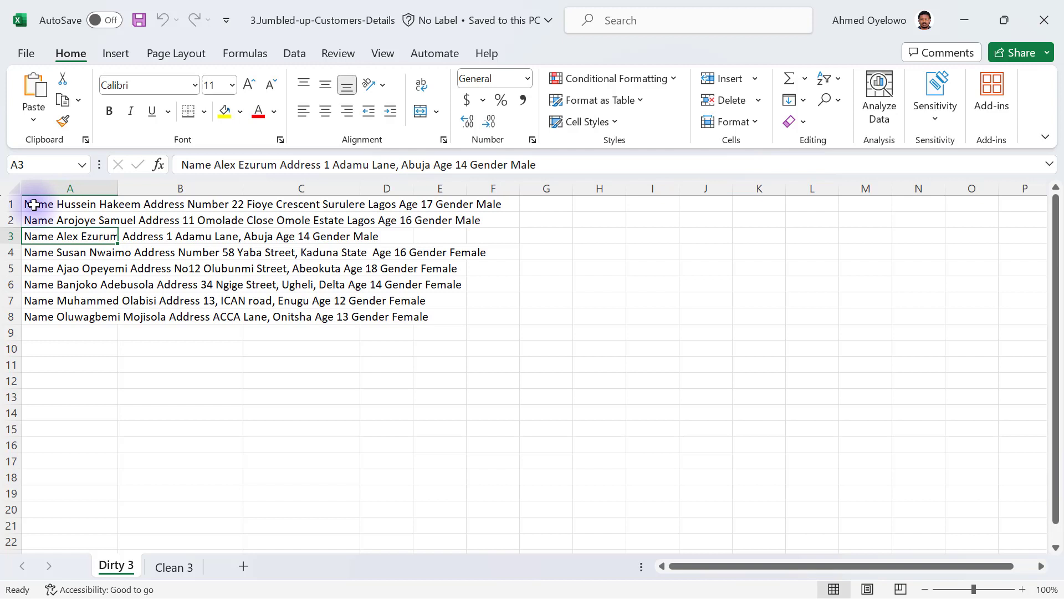
{"action": "left_click_drag", "start_coordinate": [33, 205], "coordinate": [55, 315]}
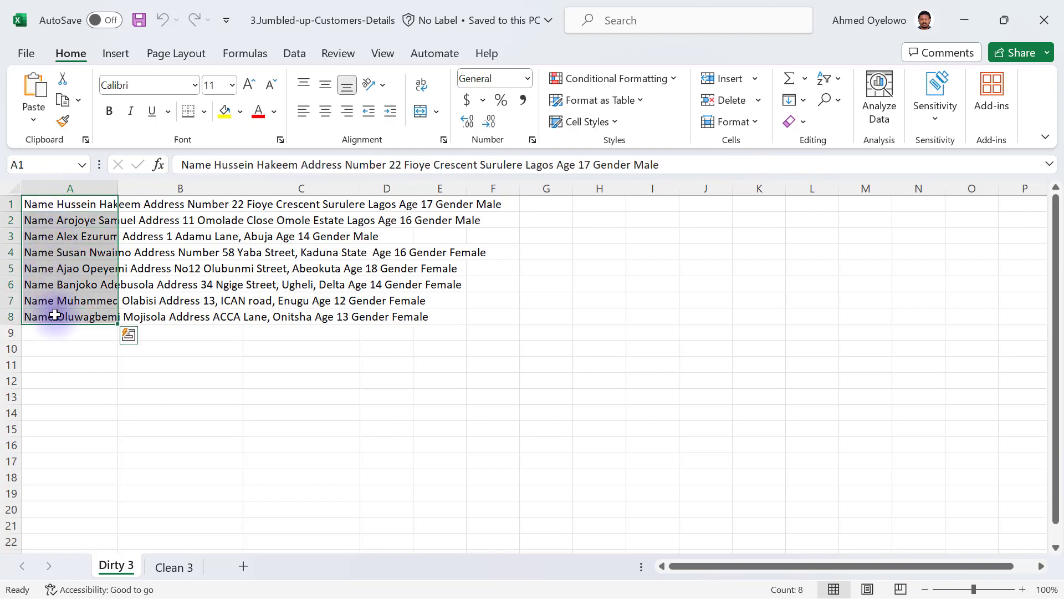
{"action": "left_click", "coordinate": [38, 206]}
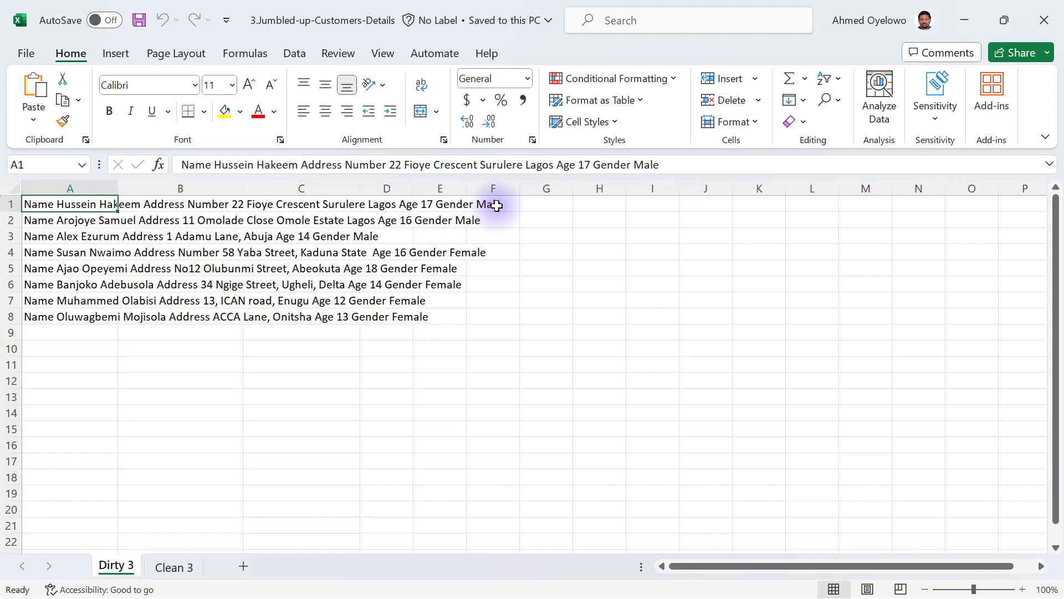
{"action": "left_click", "coordinate": [173, 566]}
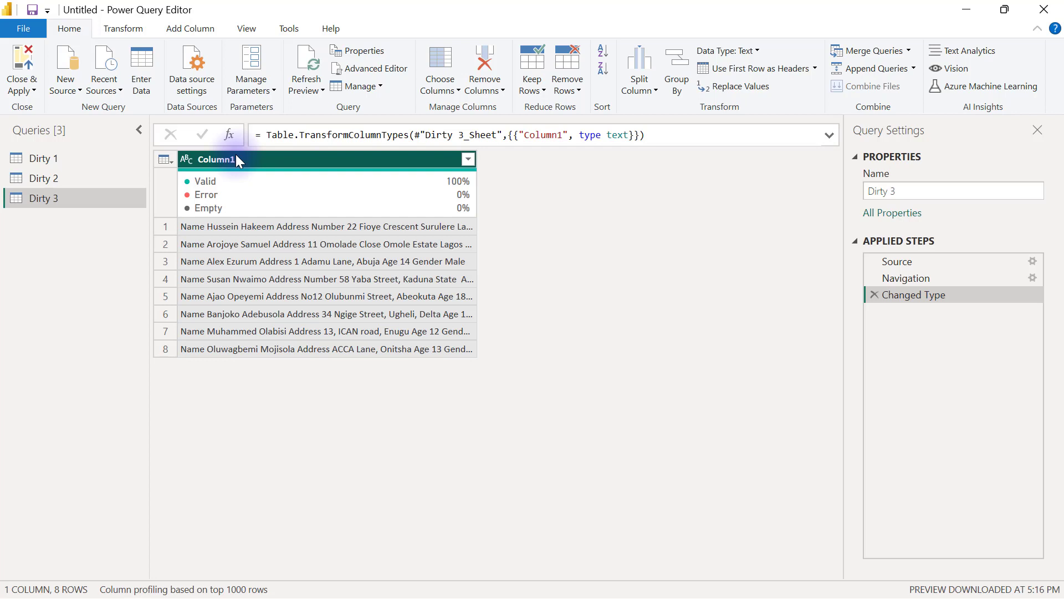
Review the Add Column ribbon's General, From Text, From Number and Date groups
{"action": "left_click", "coordinate": [190, 32]}
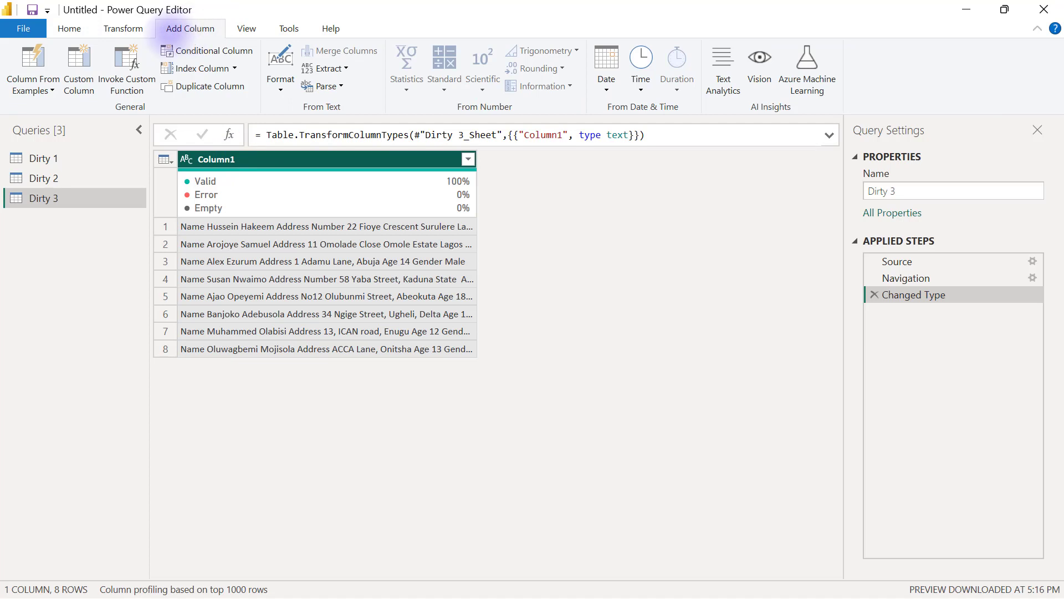
{"action": "left_click_drag", "start_coordinate": [3, 42], "coordinate": [260, 117]}
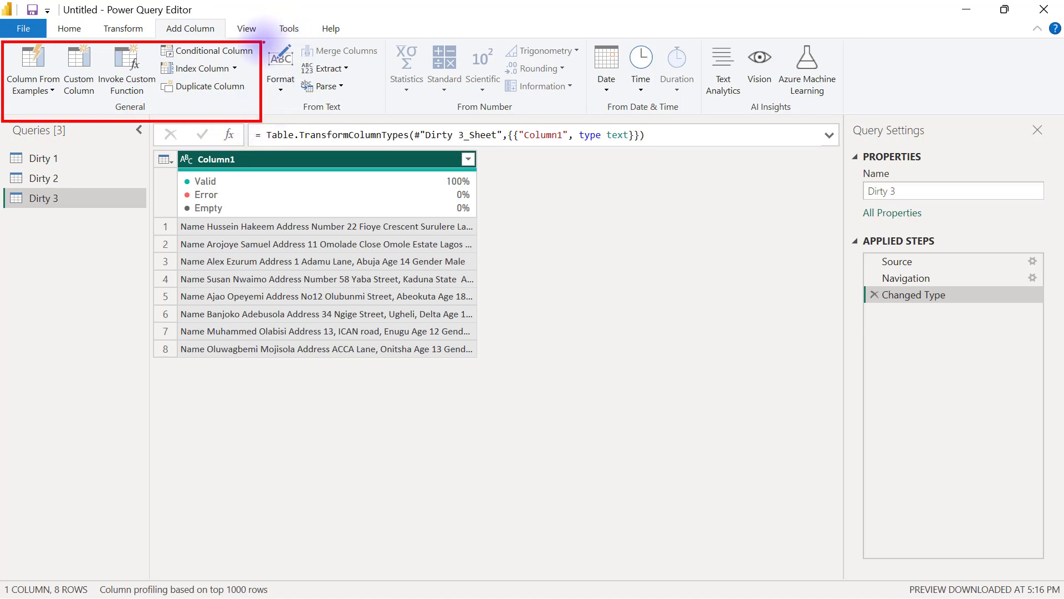
{"action": "left_click_drag", "start_coordinate": [261, 41], "coordinate": [378, 117]}
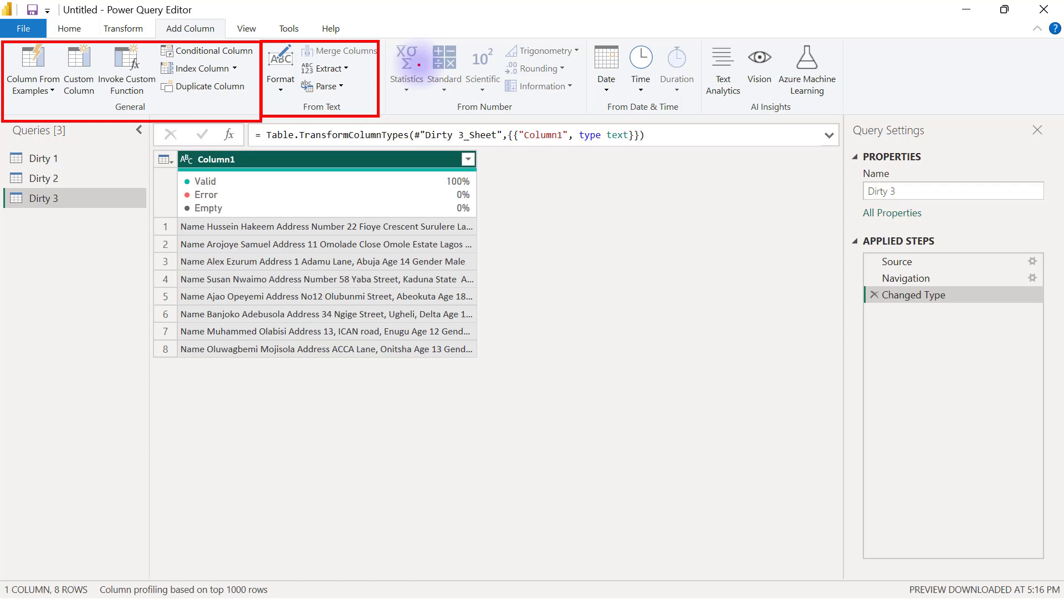
{"action": "left_click_drag", "start_coordinate": [390, 44], "coordinate": [526, 126]}
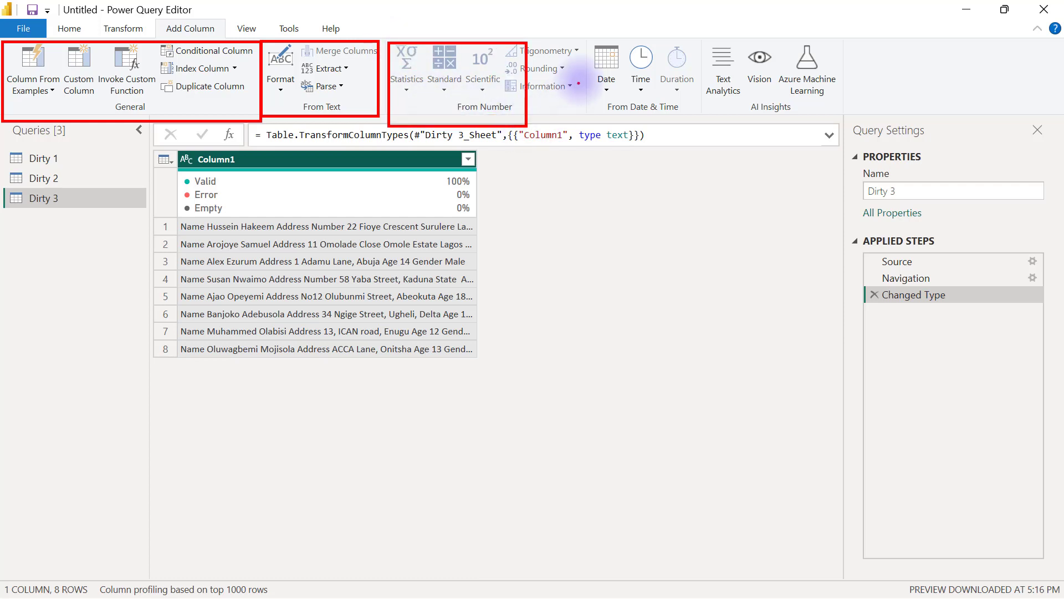
{"action": "left_click_drag", "start_coordinate": [587, 49], "coordinate": [701, 121]}
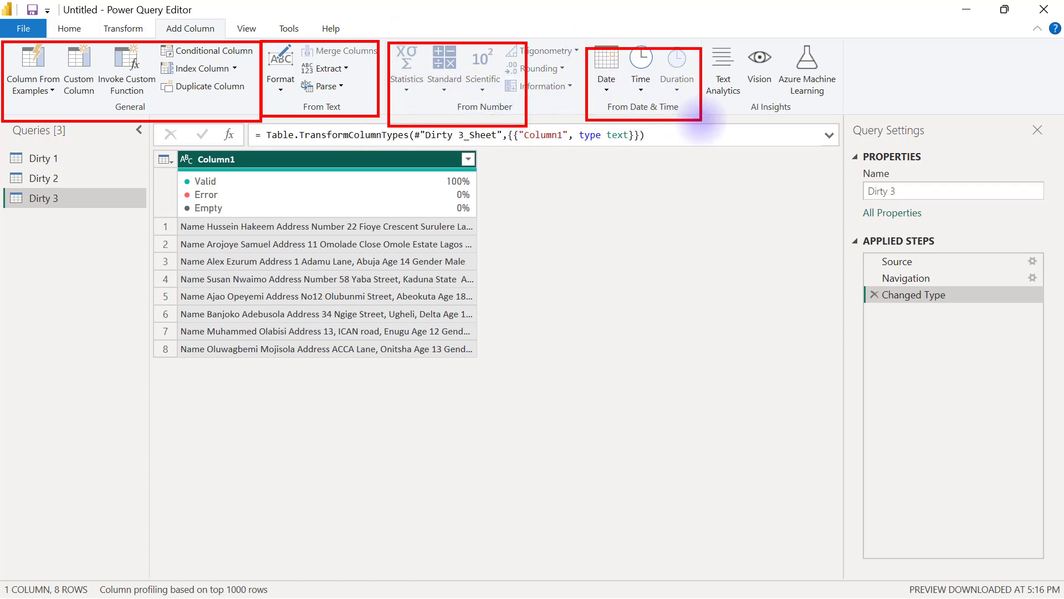
{"action": "key", "text": "Escape"}
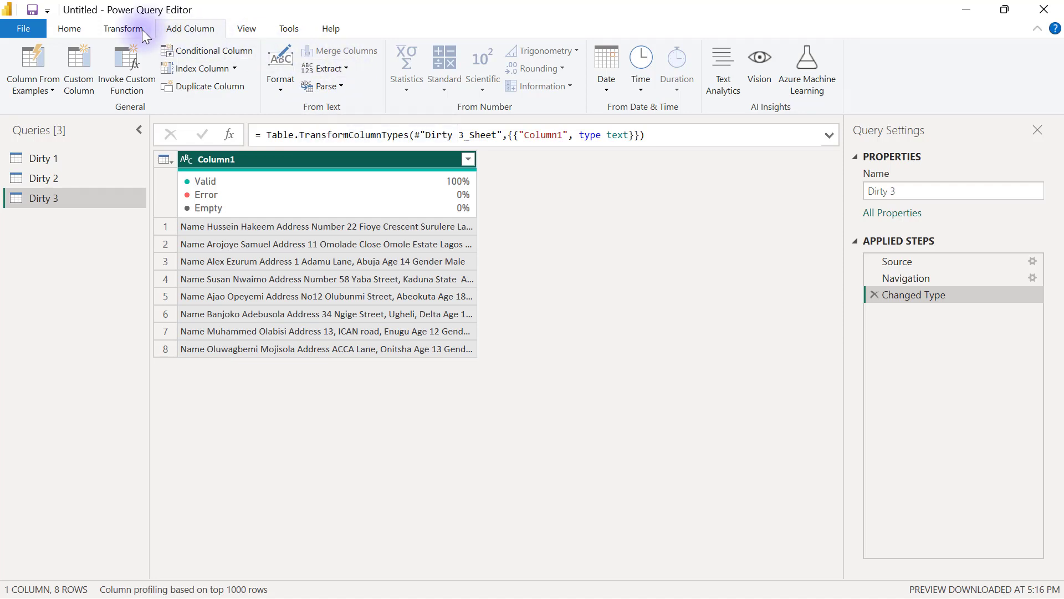
Compare the Transform and Add Column ribbons, including the Extract text options
{"action": "left_click", "coordinate": [119, 32]}
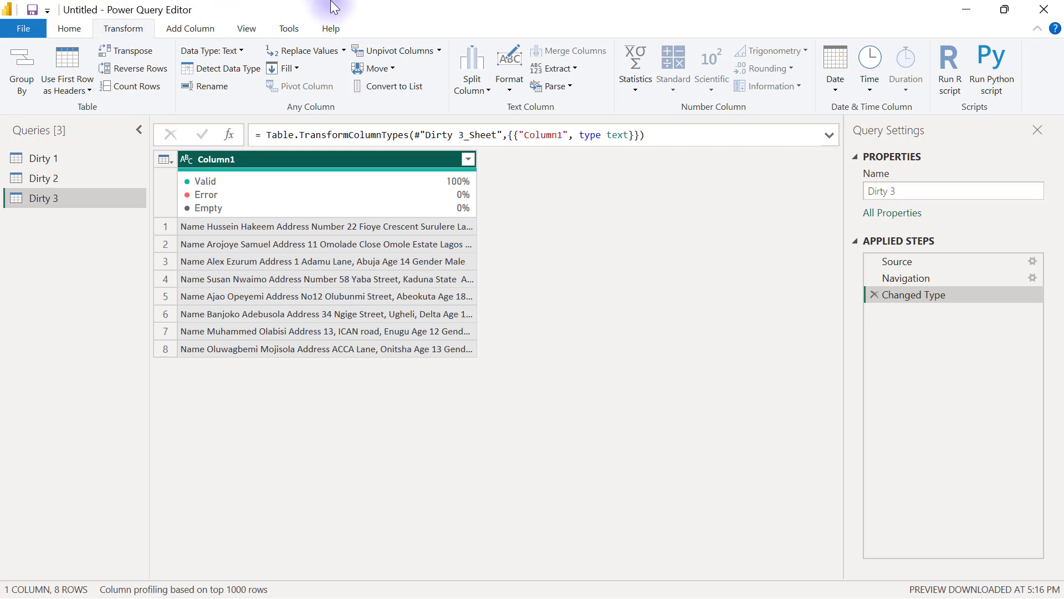
{"action": "left_click", "coordinate": [571, 68]}
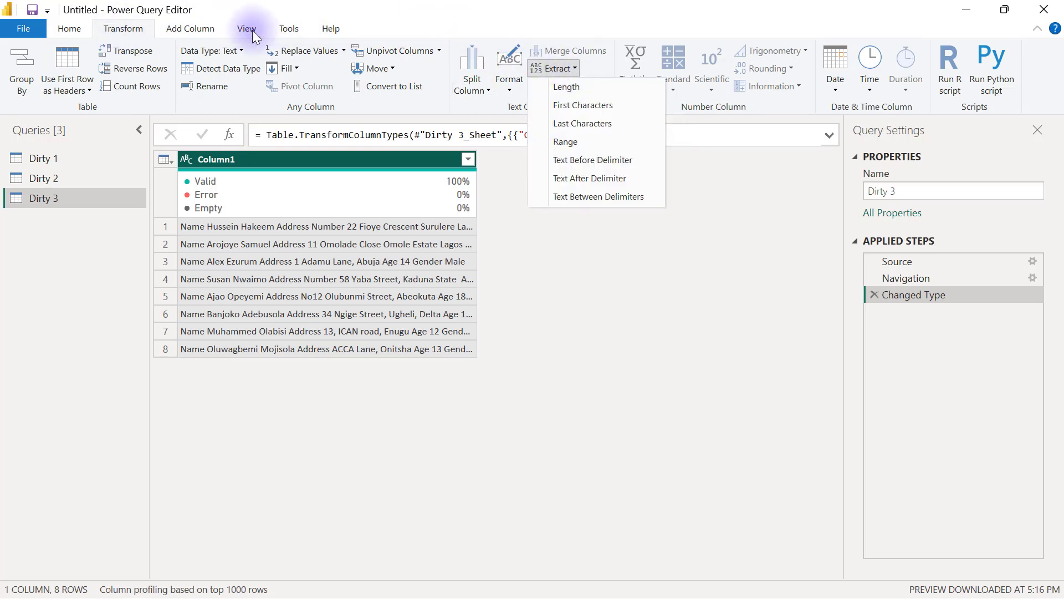
{"action": "left_click", "coordinate": [201, 29]}
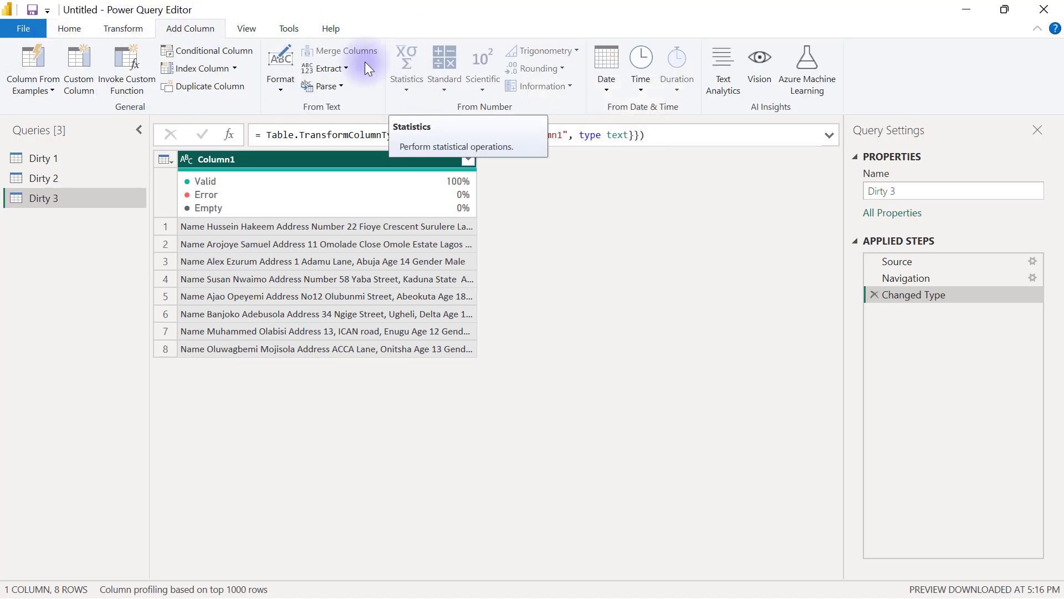
{"action": "left_click", "coordinate": [125, 31]}
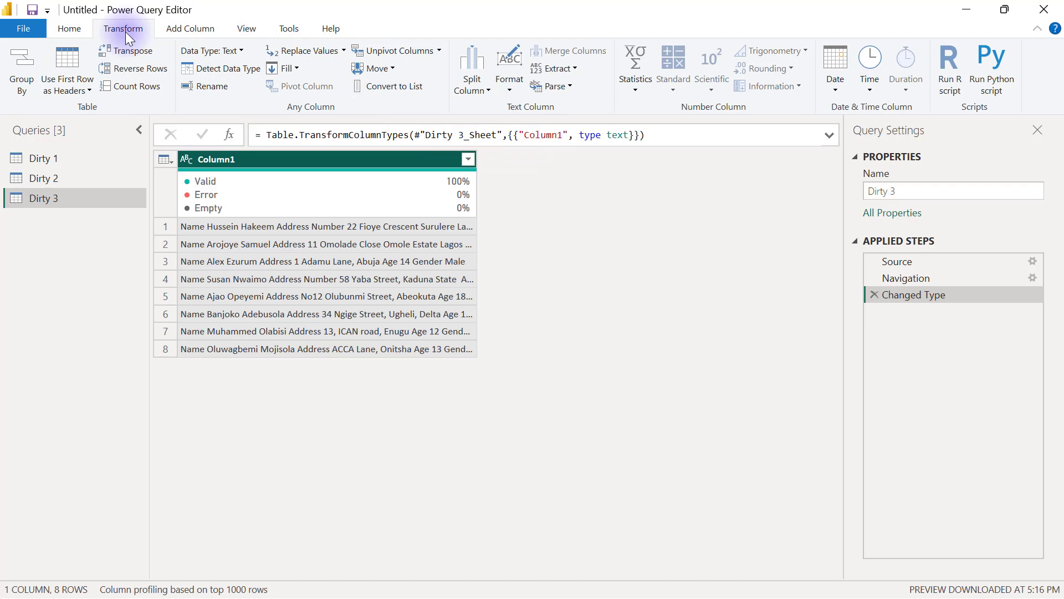
{"action": "left_click", "coordinate": [190, 31]}
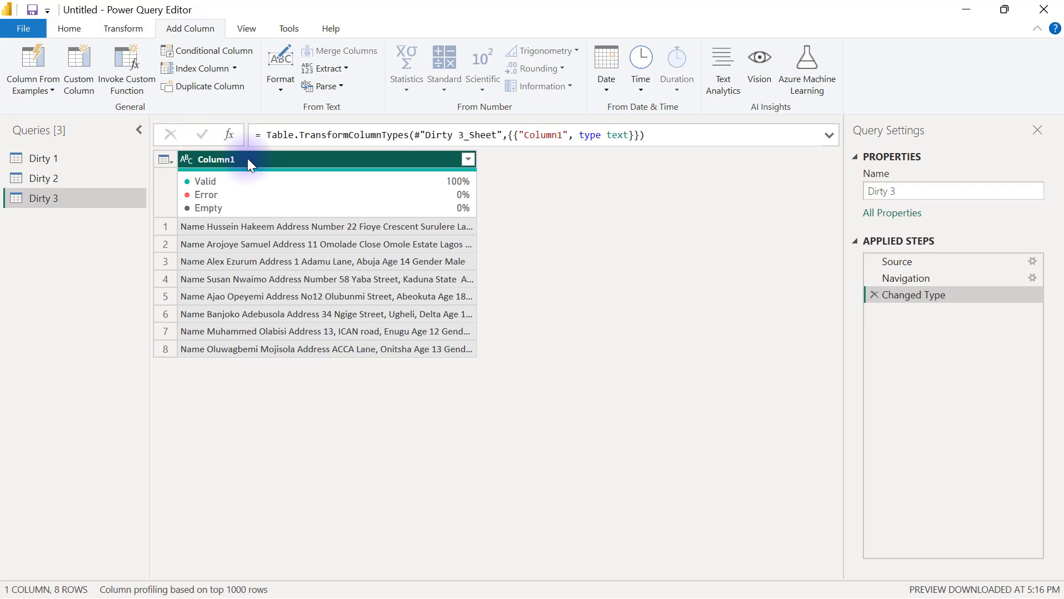
{"action": "left_click", "coordinate": [345, 69]}
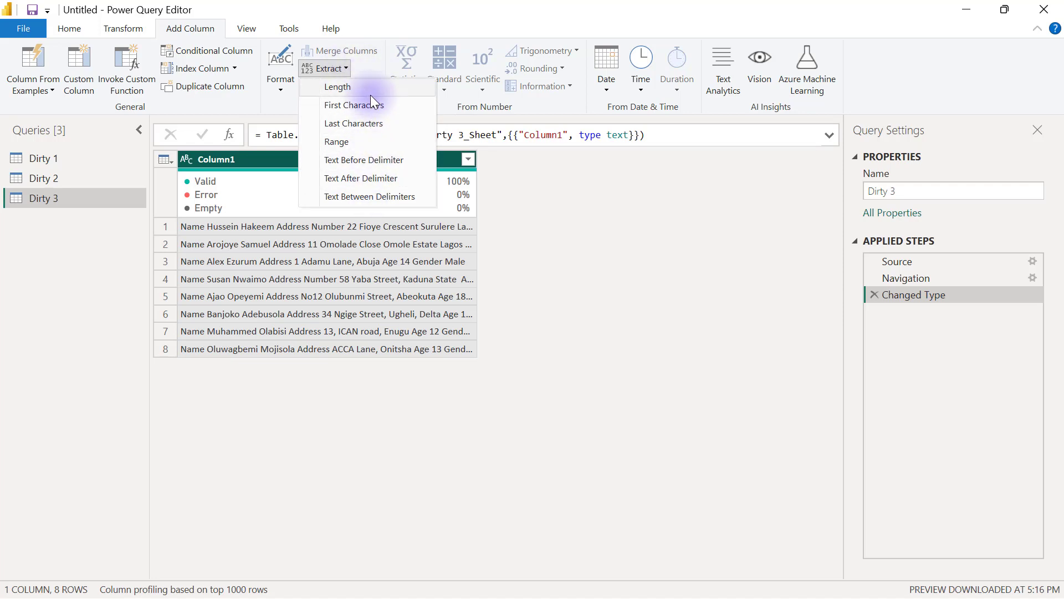
{"action": "left_click", "coordinate": [570, 334]}
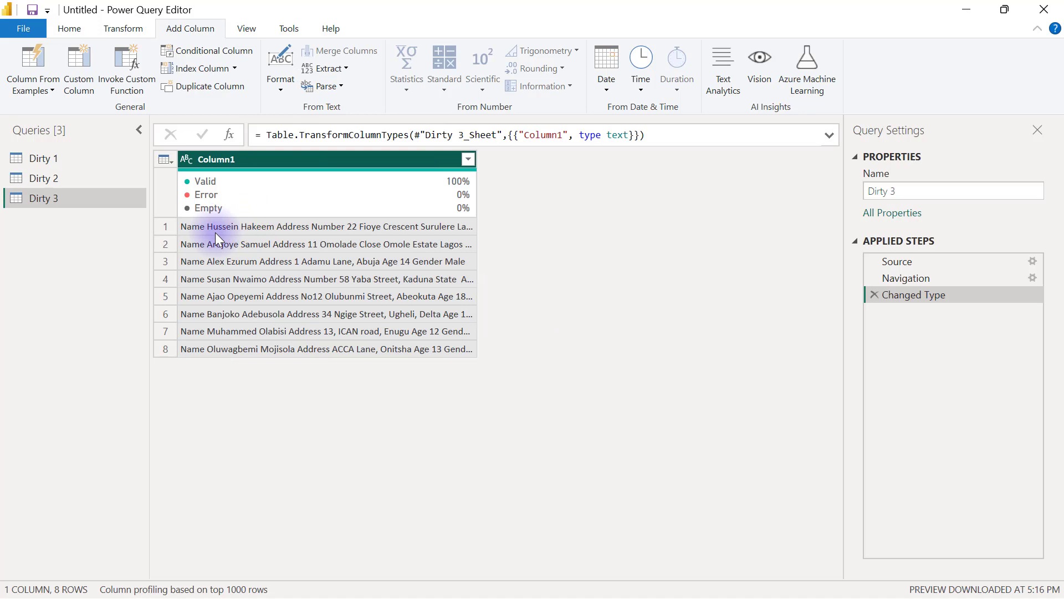
{"action": "left_click", "coordinate": [192, 228]}
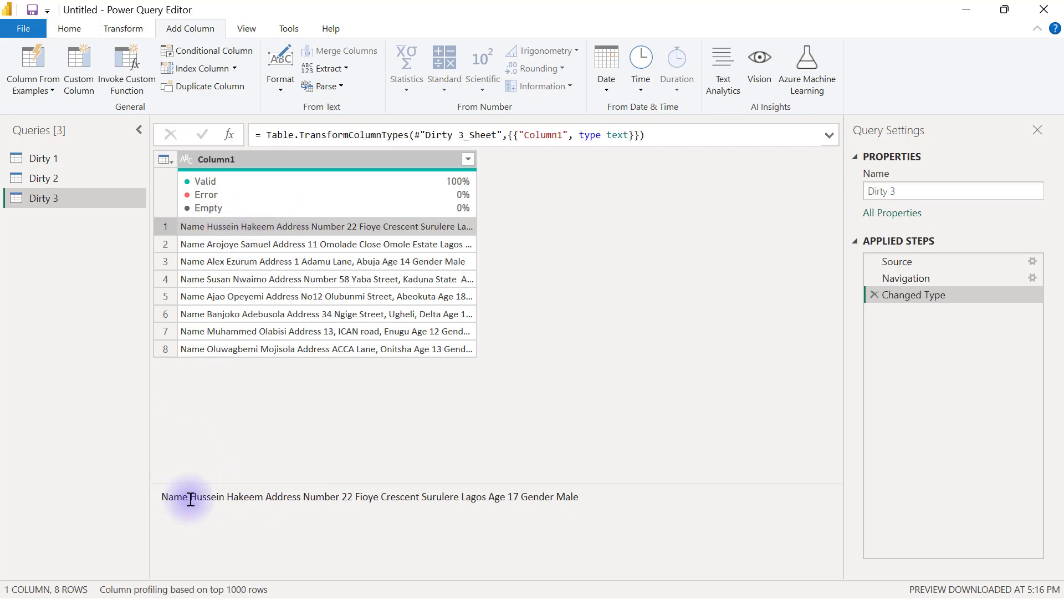
{"action": "left_click_drag", "start_coordinate": [192, 496], "coordinate": [245, 495]}
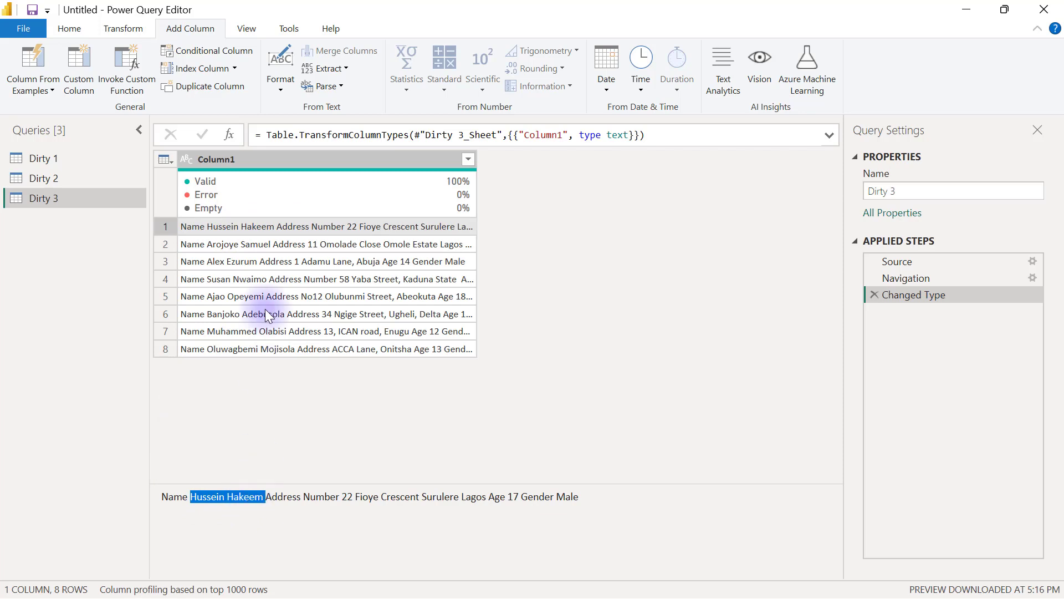
{"action": "left_click", "coordinate": [230, 245]}
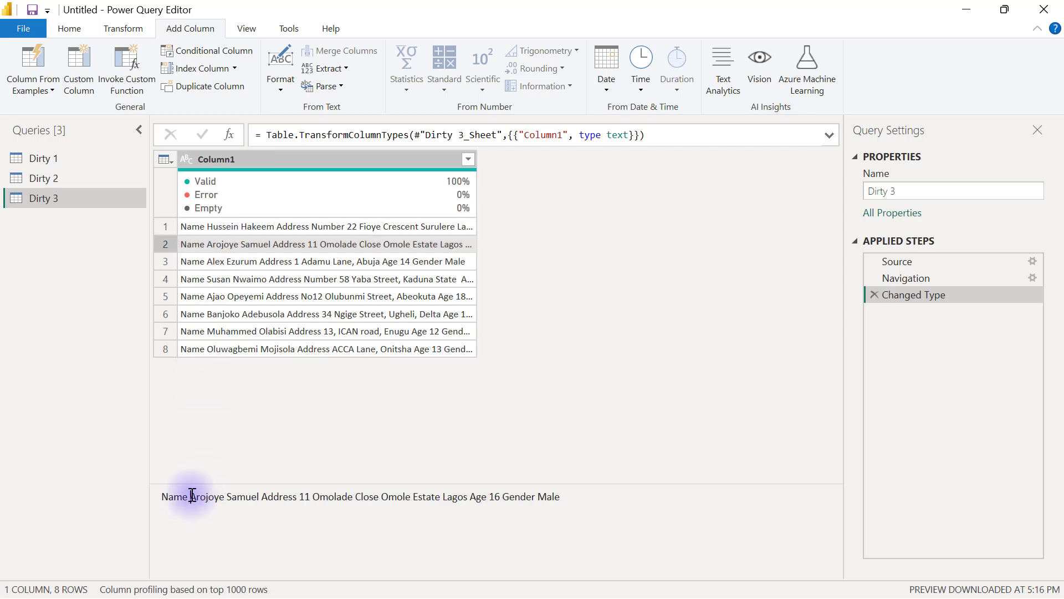
{"action": "left_click_drag", "start_coordinate": [190, 497], "coordinate": [247, 496]}
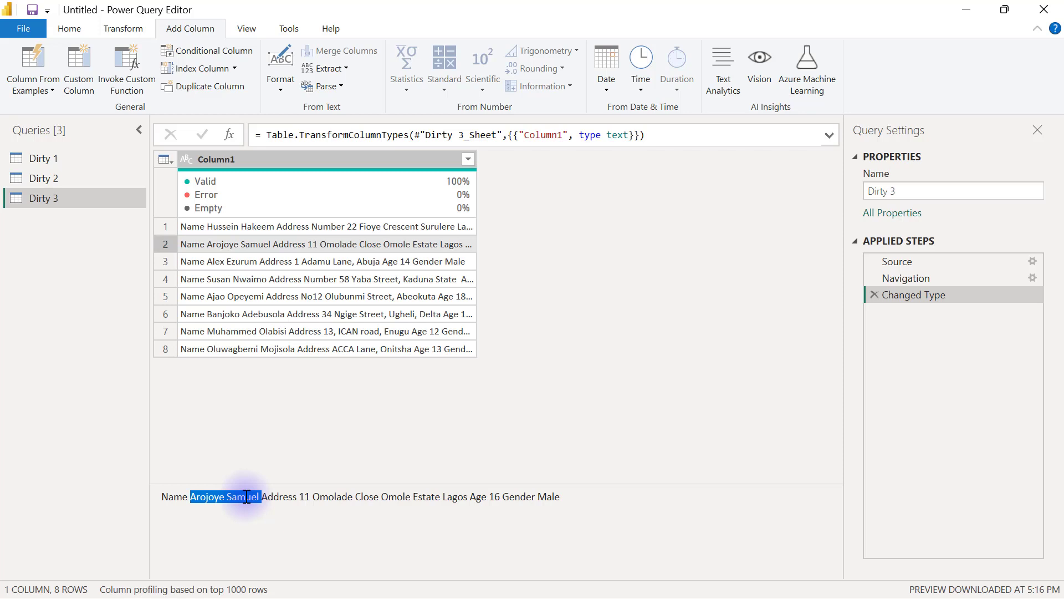
{"action": "left_click_drag", "start_coordinate": [298, 496], "coordinate": [456, 495]}
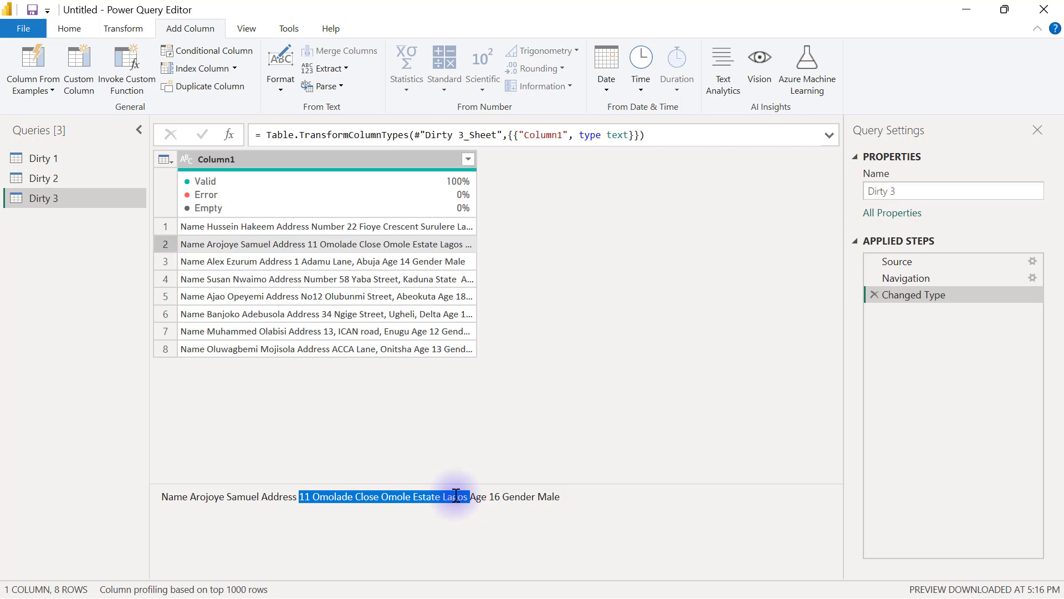
{"action": "left_click", "coordinate": [491, 495]}
{"action": "left_click_drag", "start_coordinate": [489, 496], "coordinate": [500, 496]}
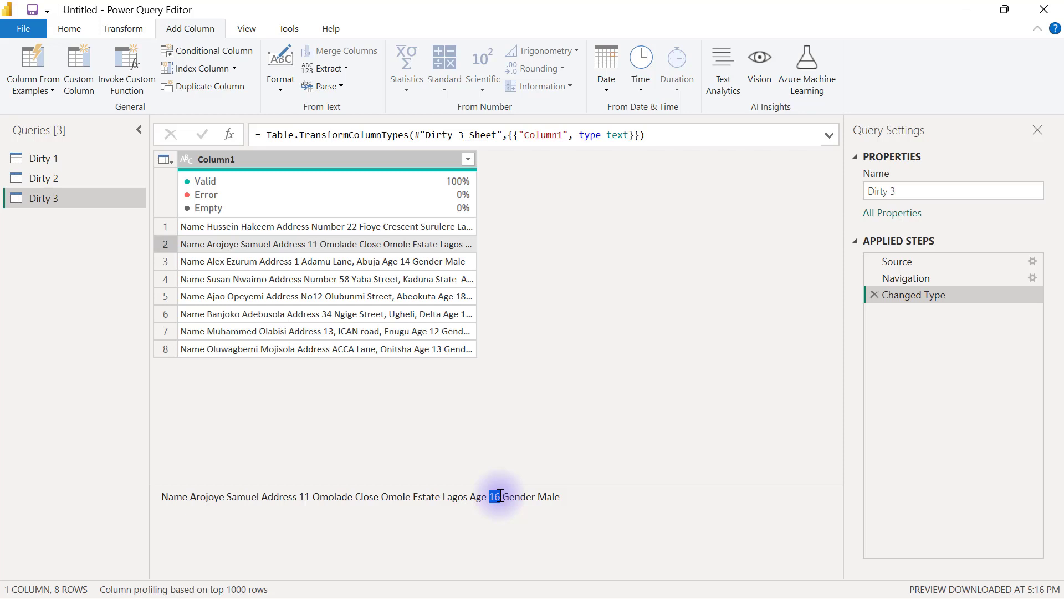
Add a Text Between Delimiters column from Column1 with start delimiter 'Name' and end 'Address'
{"action": "left_click", "coordinate": [244, 162]}
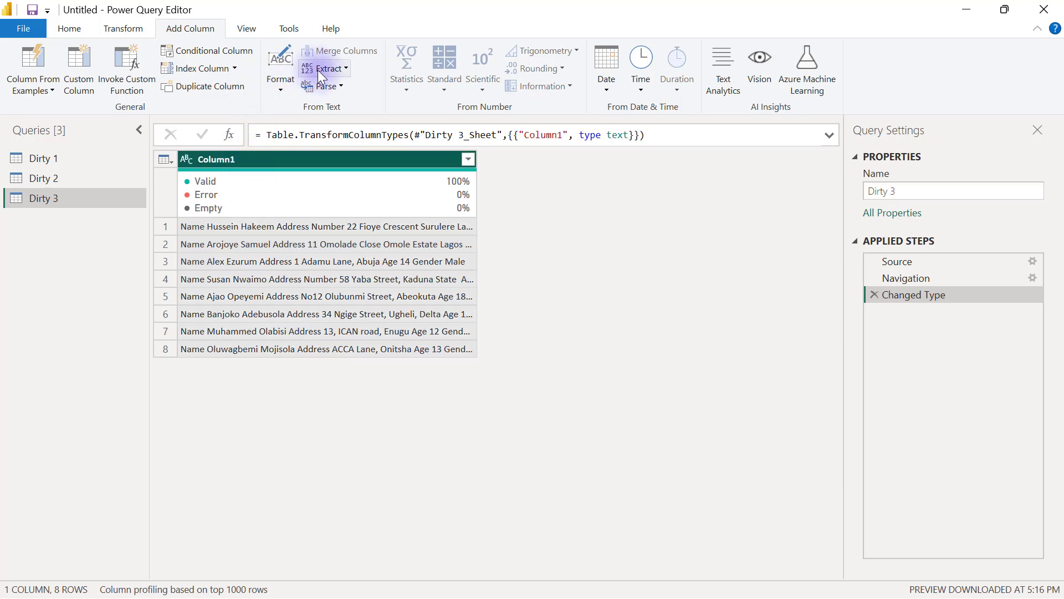
{"action": "left_click", "coordinate": [344, 68]}
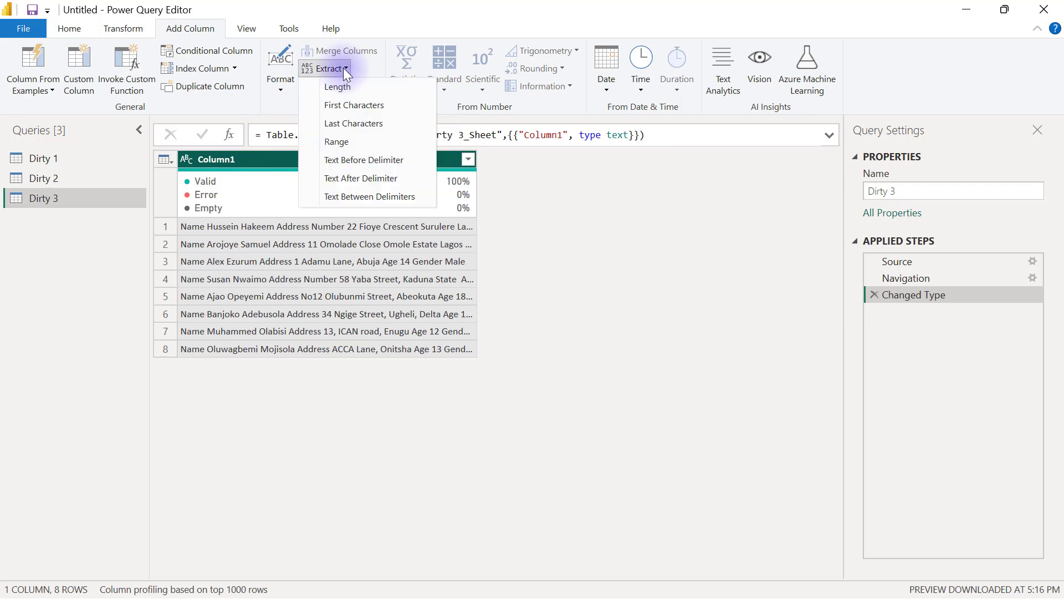
{"action": "left_click", "coordinate": [374, 201]}
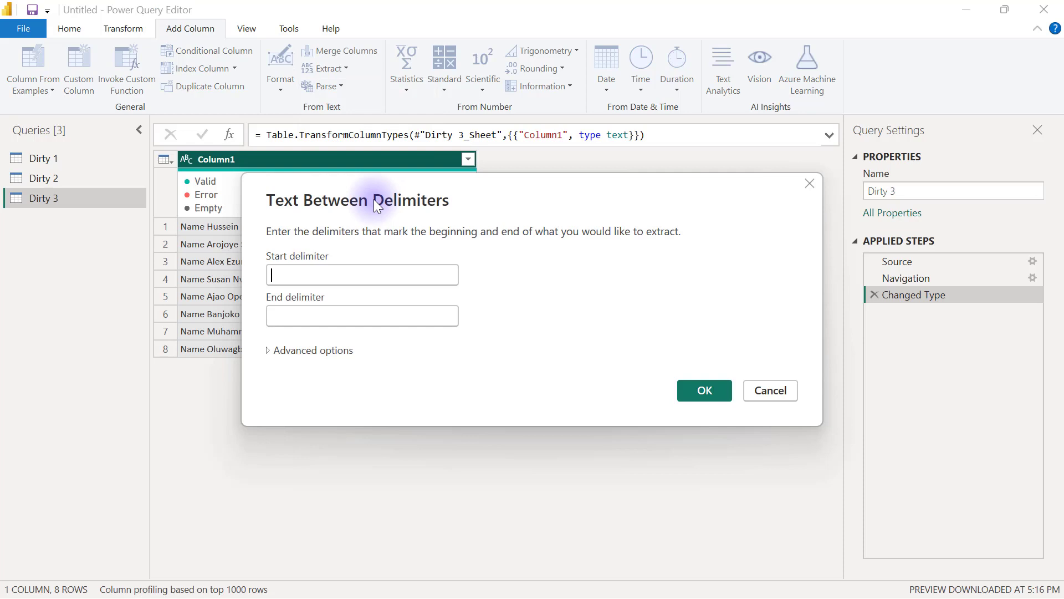
{"action": "left_click_drag", "start_coordinate": [475, 185], "coordinate": [696, 198]}
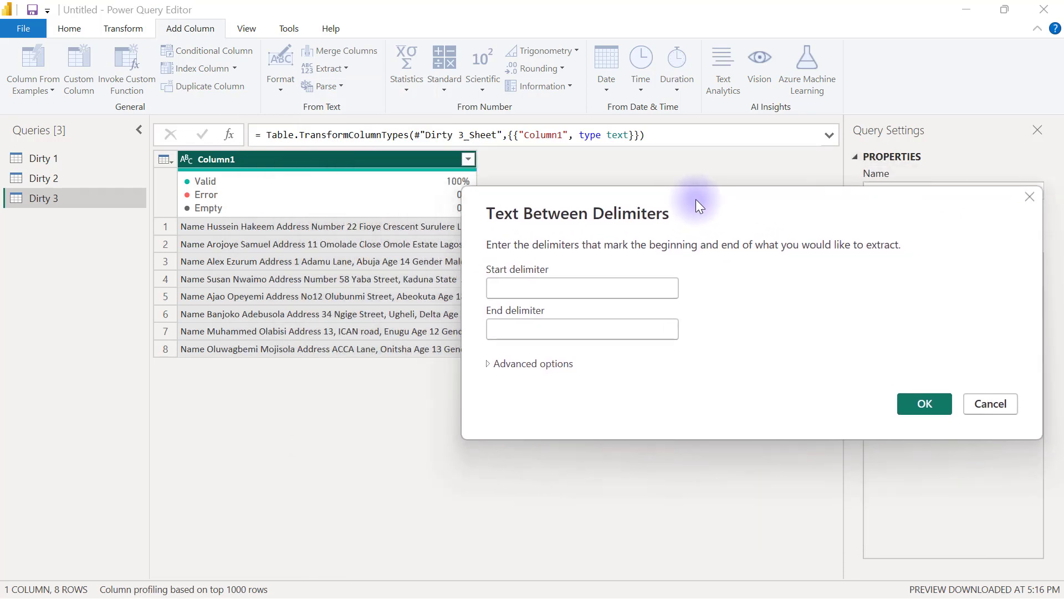
{"action": "left_click", "coordinate": [531, 292]}
{"action": "type", "text": "Name"}
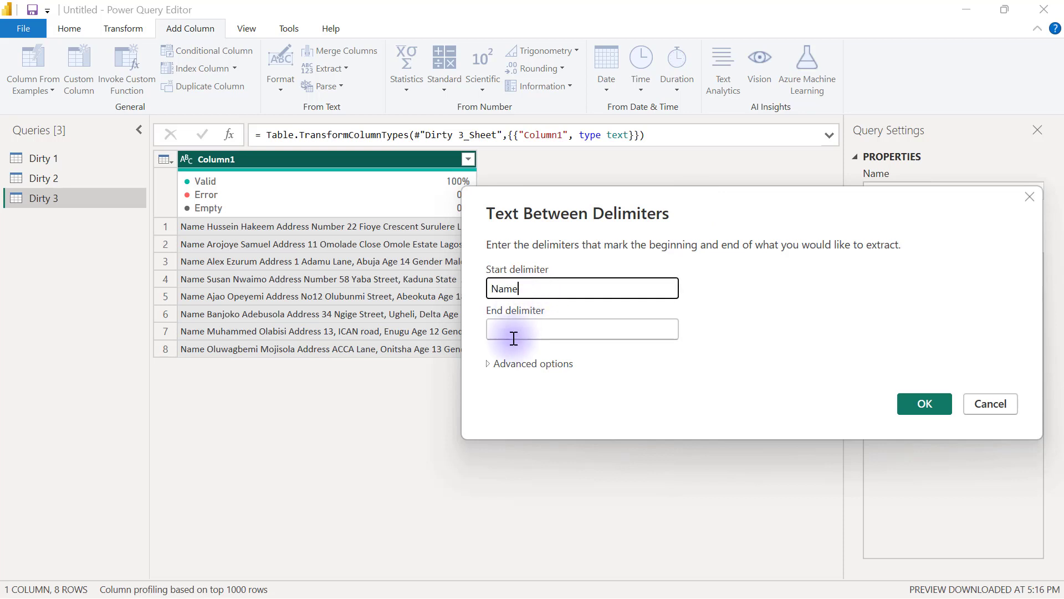
{"action": "left_click", "coordinate": [522, 331]}
{"action": "type", "text": "Address"}
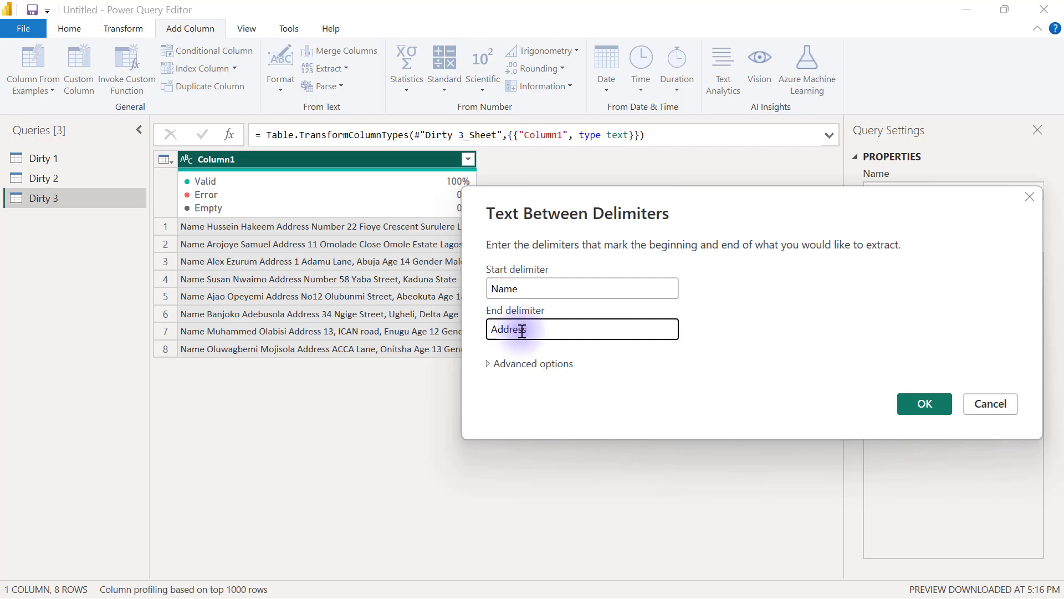
{"action": "left_click", "coordinate": [913, 404]}
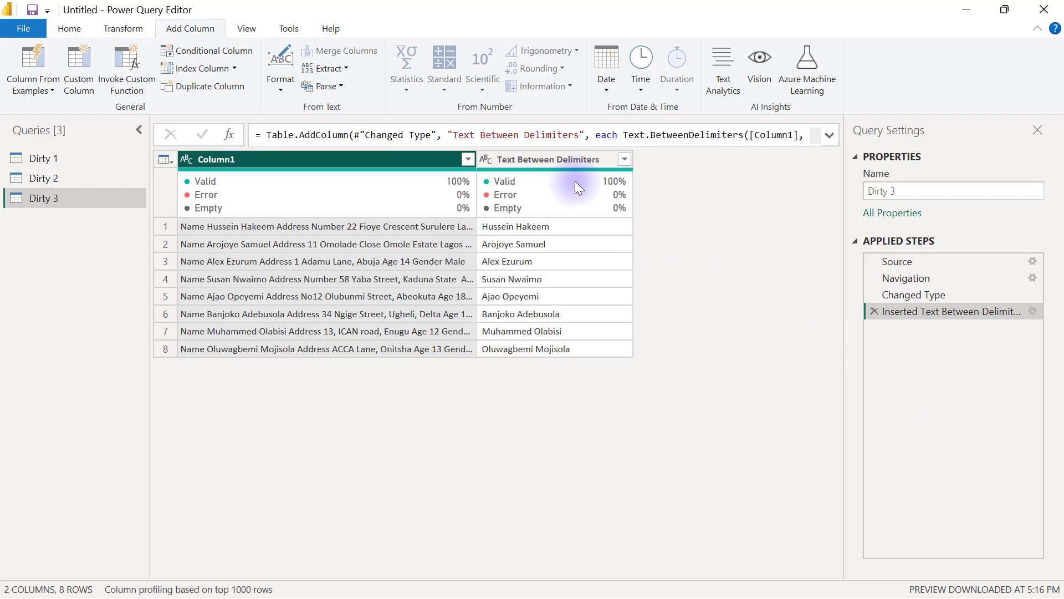
{"action": "left_click", "coordinate": [526, 159]}
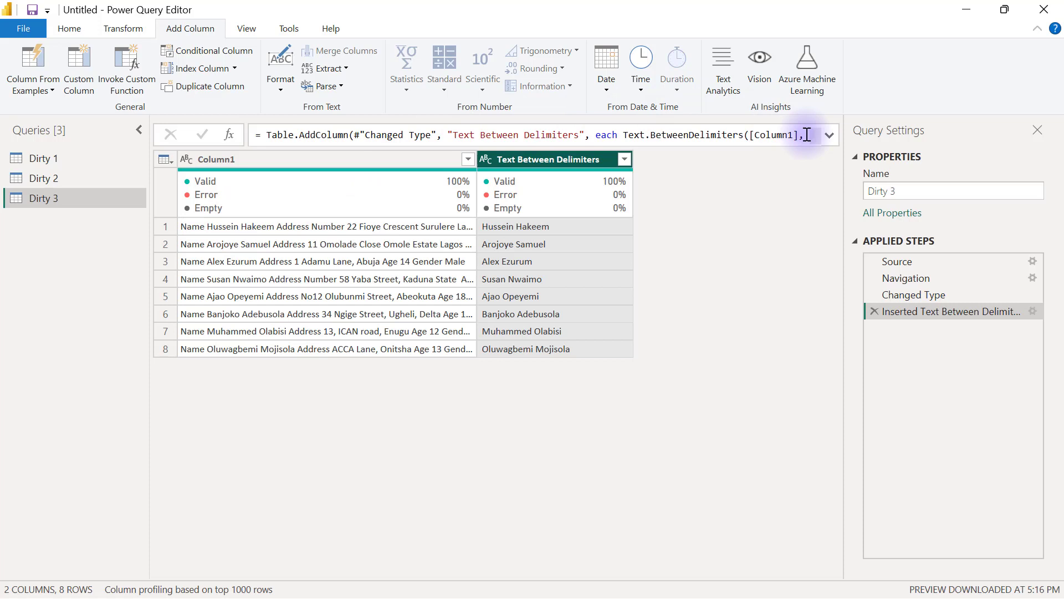
Revise the start and end delimiters of the Inserted Text Between Delimiters step
{"action": "right_click", "coordinate": [953, 308]}
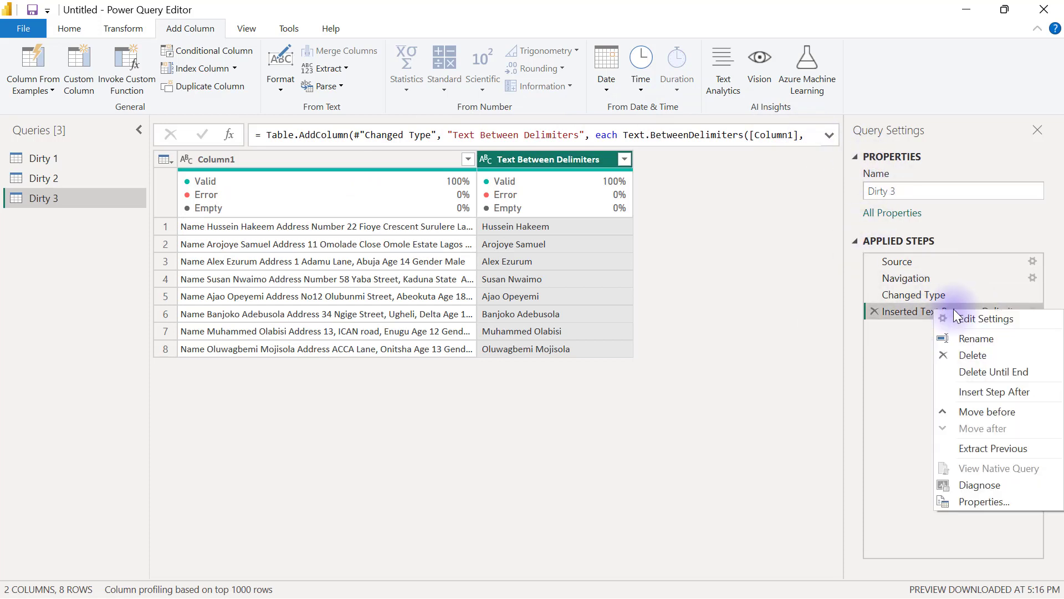
{"action": "left_click", "coordinate": [962, 318]}
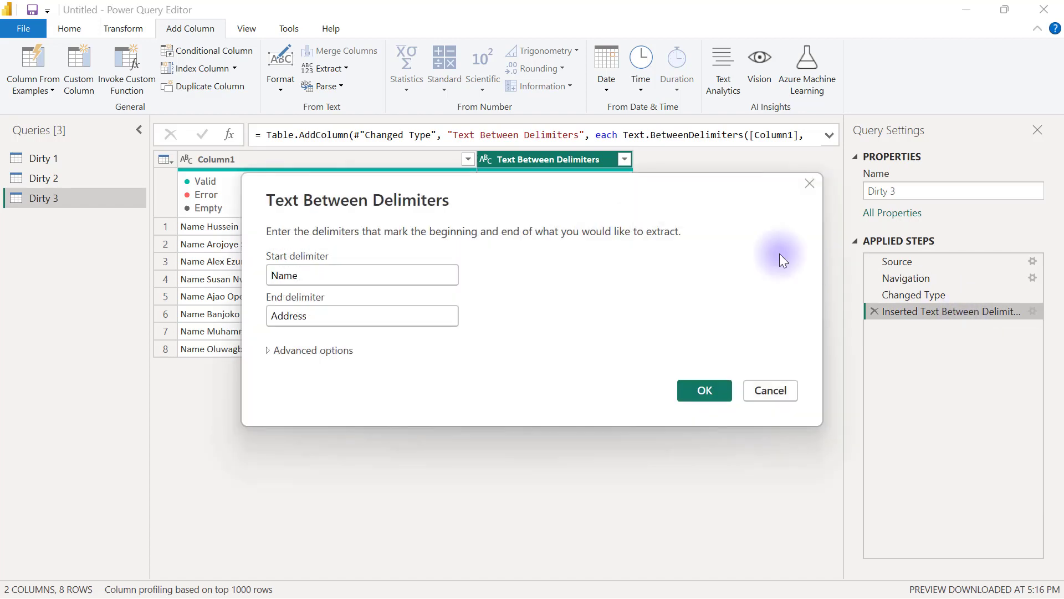
{"action": "left_click", "coordinate": [311, 279]}
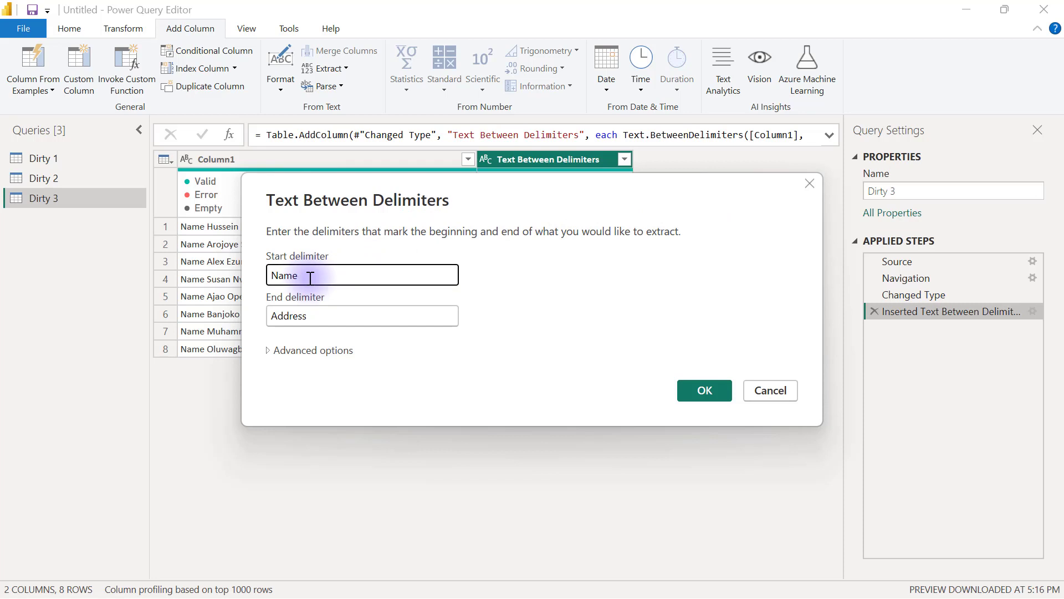
{"action": "left_click", "coordinate": [319, 316]}
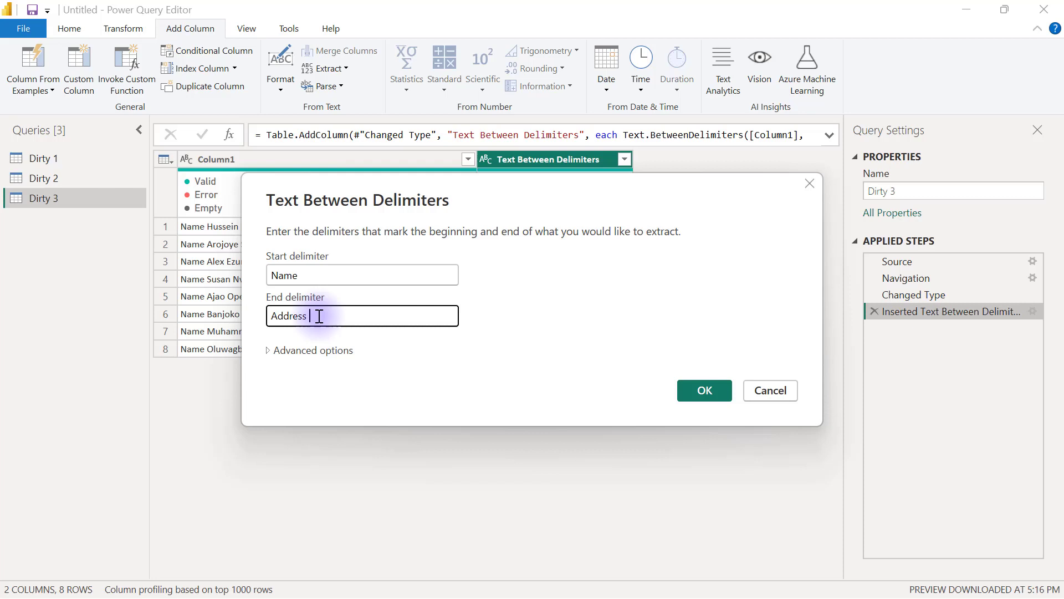
{"action": "left_click_drag", "start_coordinate": [474, 210], "coordinate": [494, 364]}
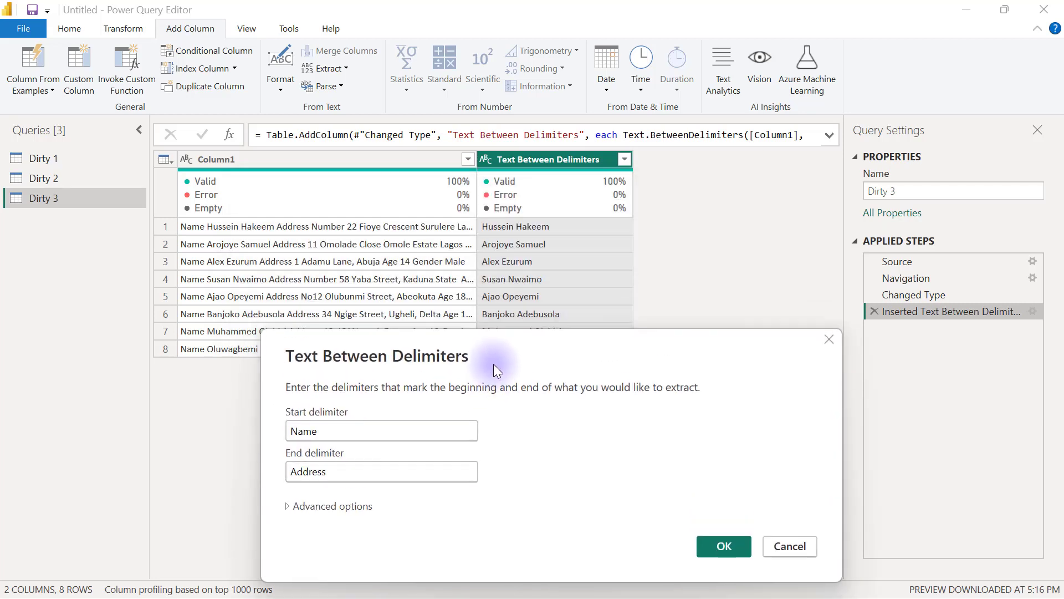
{"action": "left_click", "coordinate": [717, 547]}
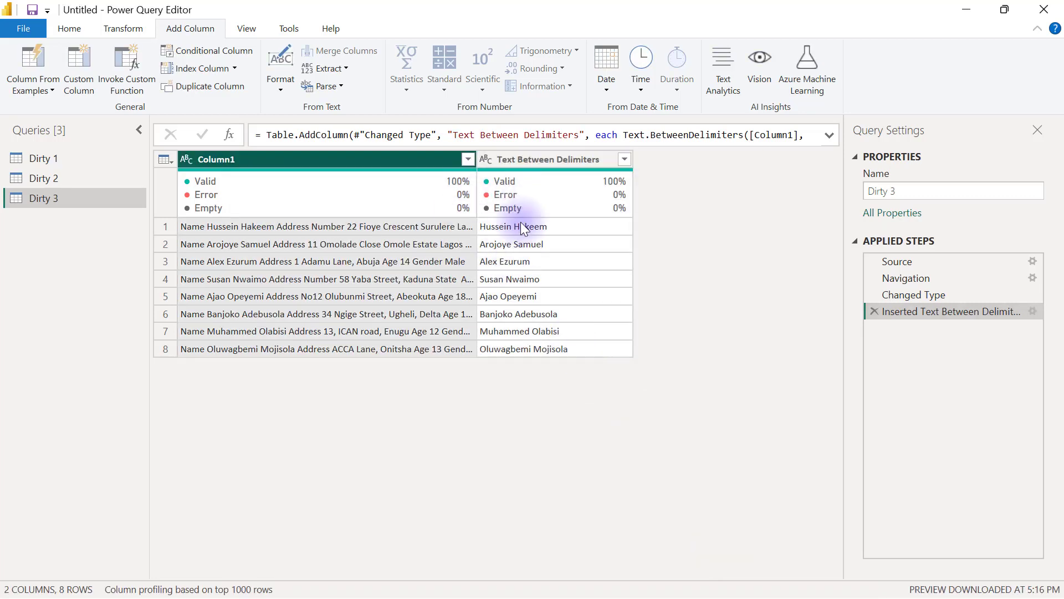
Rename the extracted names column to 'Name' in the formula bar
{"action": "left_click", "coordinate": [544, 159]}
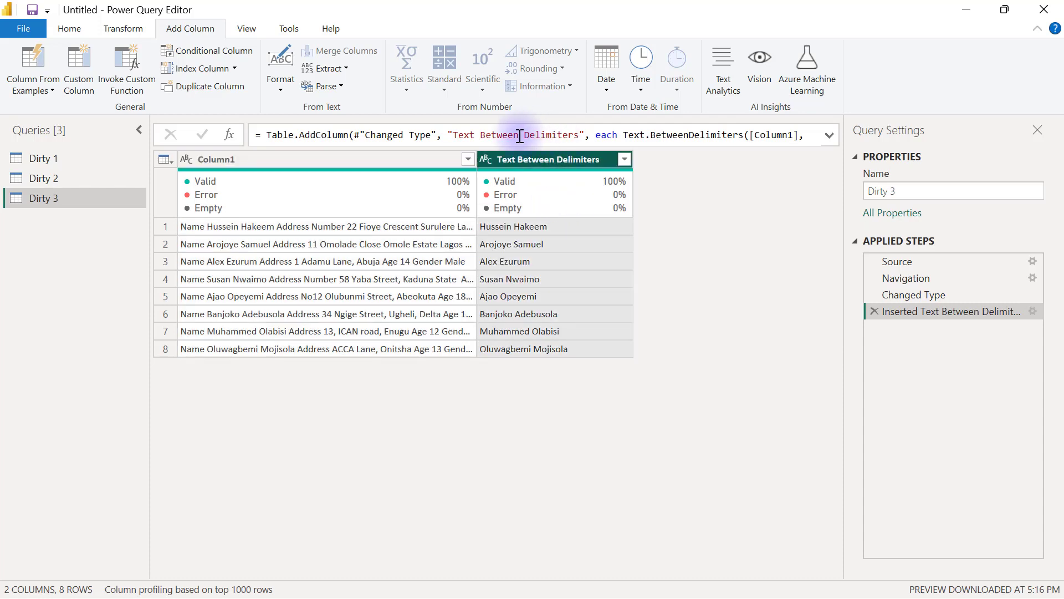
{"action": "left_click_drag", "start_coordinate": [578, 136], "coordinate": [455, 135]}
{"action": "type", "text": "Name \", \"Address \""}
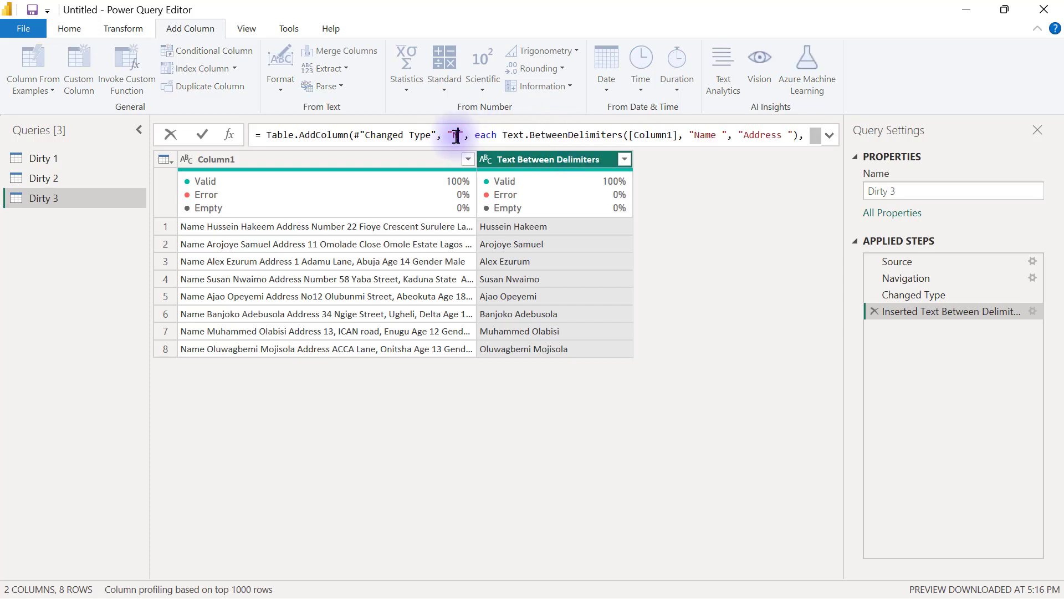
{"action": "key", "text": "Return"}
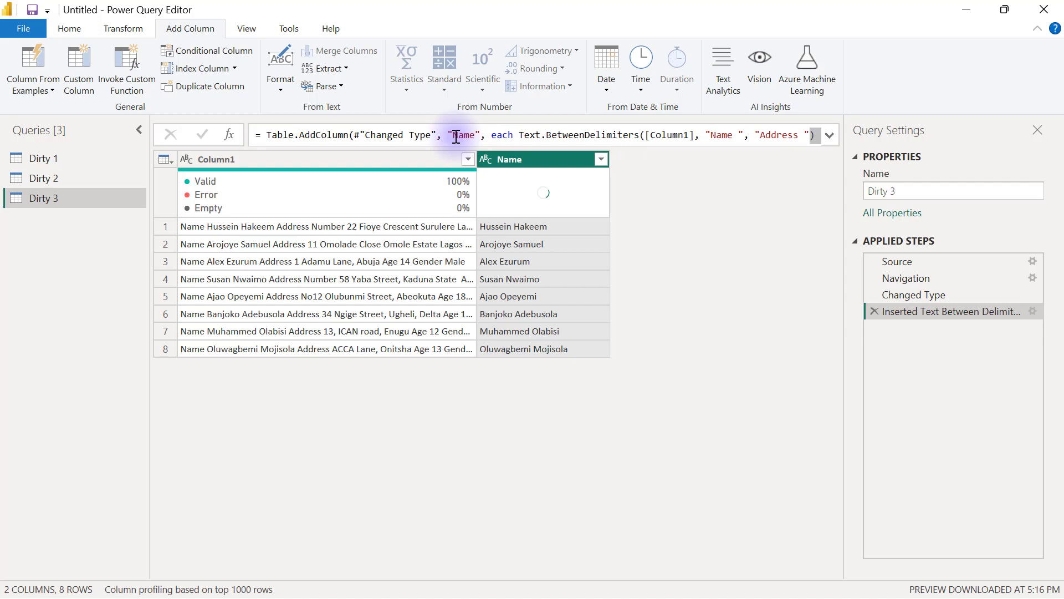
Extract the text between 'Address' and 'Age' from Column1 into a new column
{"action": "left_click", "coordinate": [271, 161]}
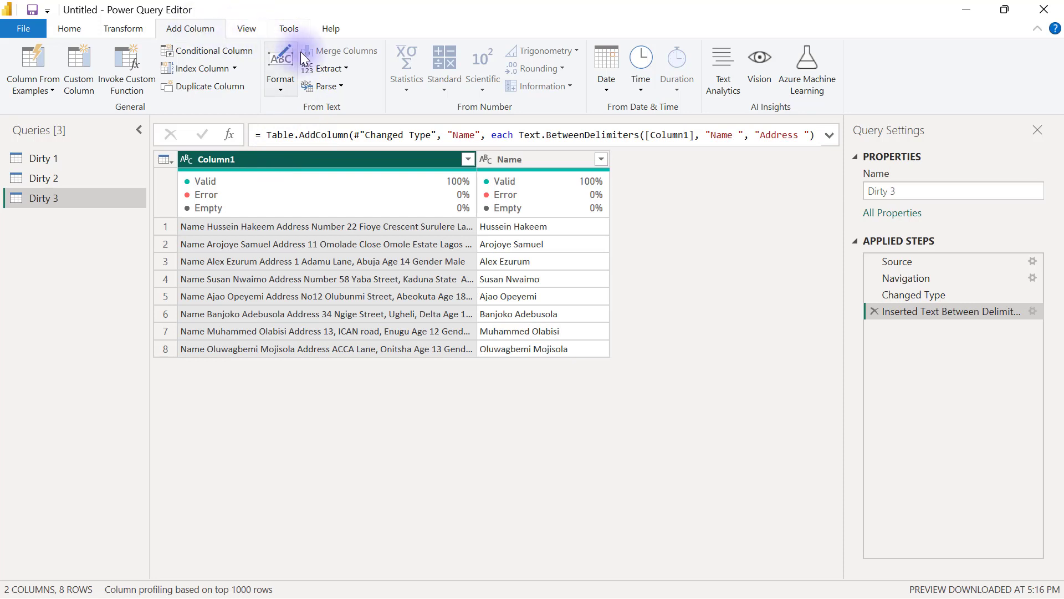
{"action": "left_click", "coordinate": [342, 68]}
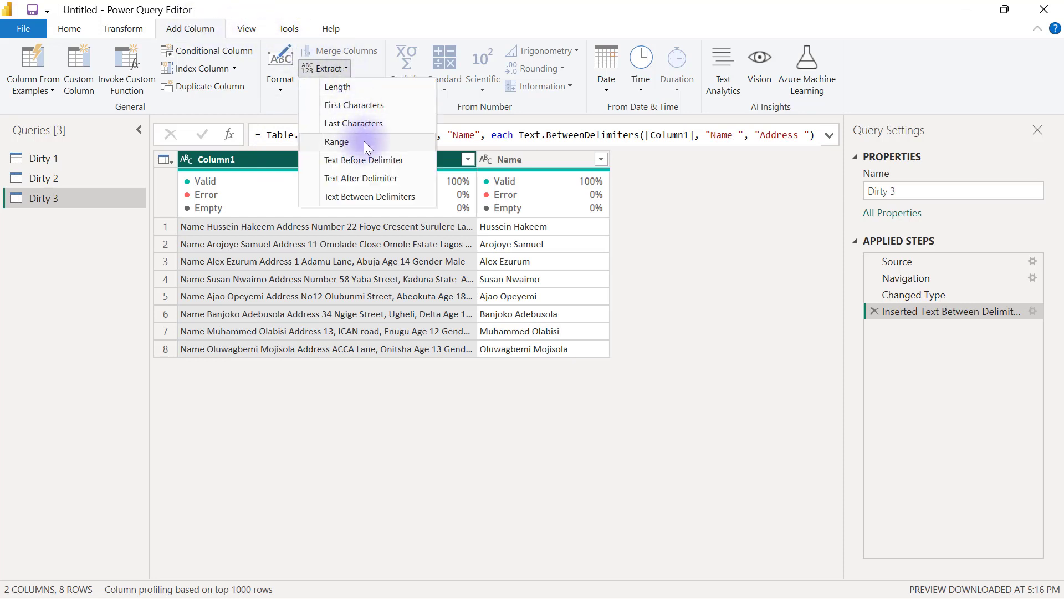
{"action": "left_click", "coordinate": [372, 195]}
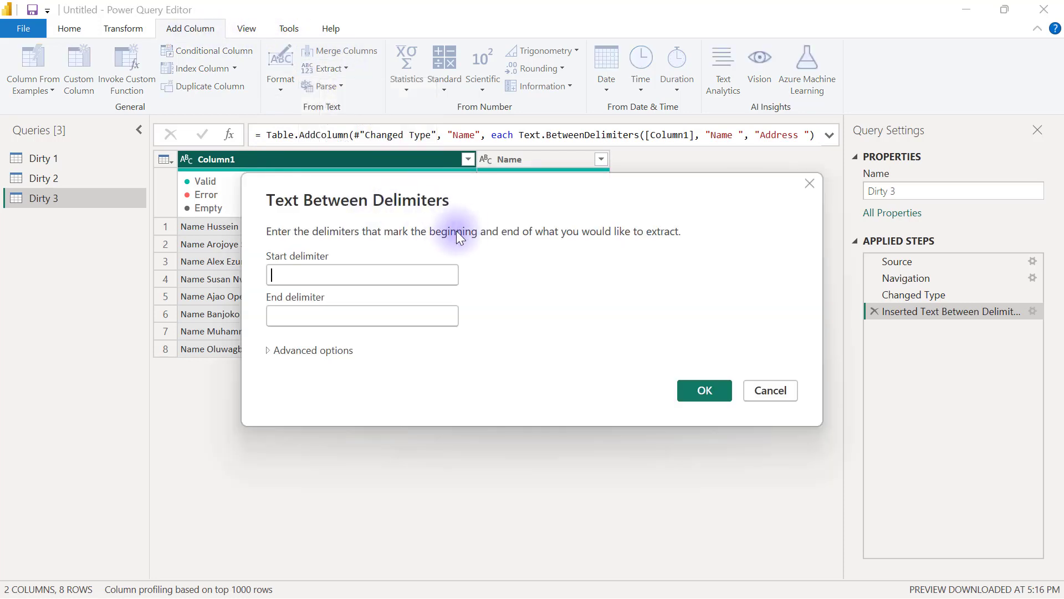
{"action": "left_click_drag", "start_coordinate": [494, 191], "coordinate": [745, 247]}
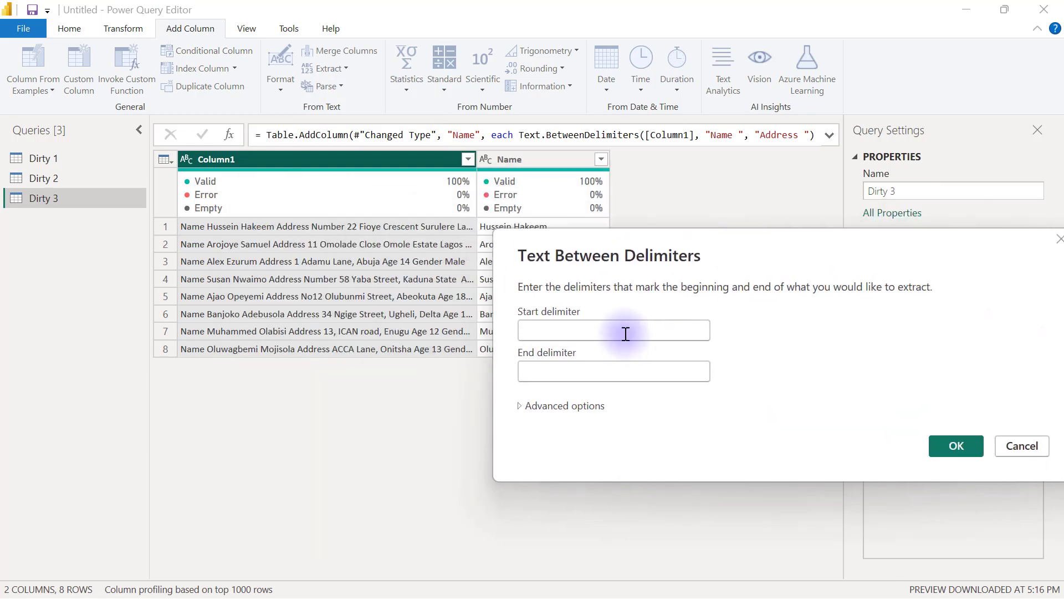
{"action": "left_click", "coordinate": [625, 333]}
{"action": "type", "text": "Address"}
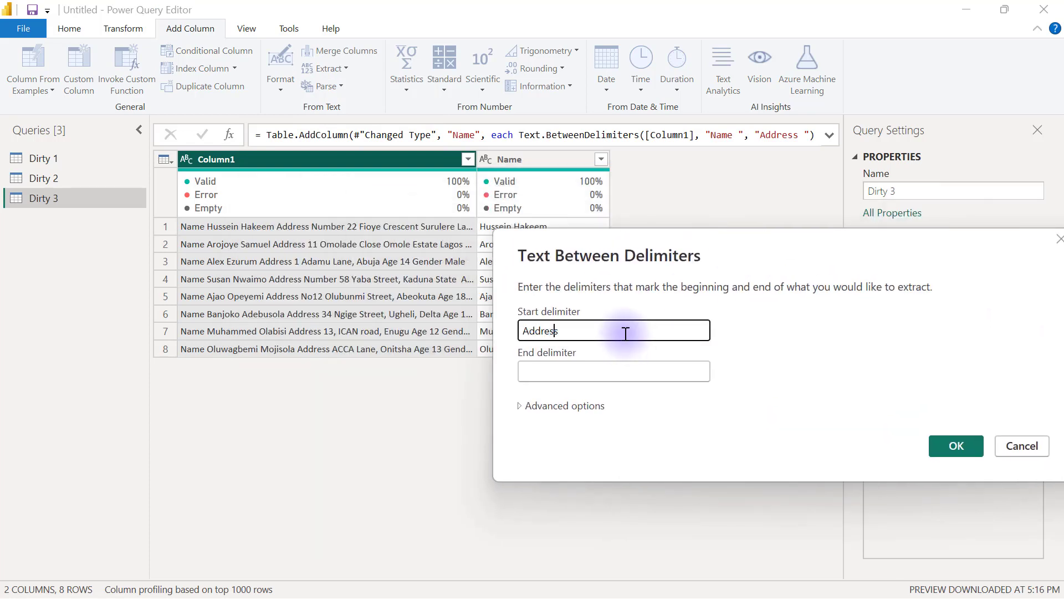
{"action": "left_click", "coordinate": [603, 368]}
{"action": "type", "text": "Age"}
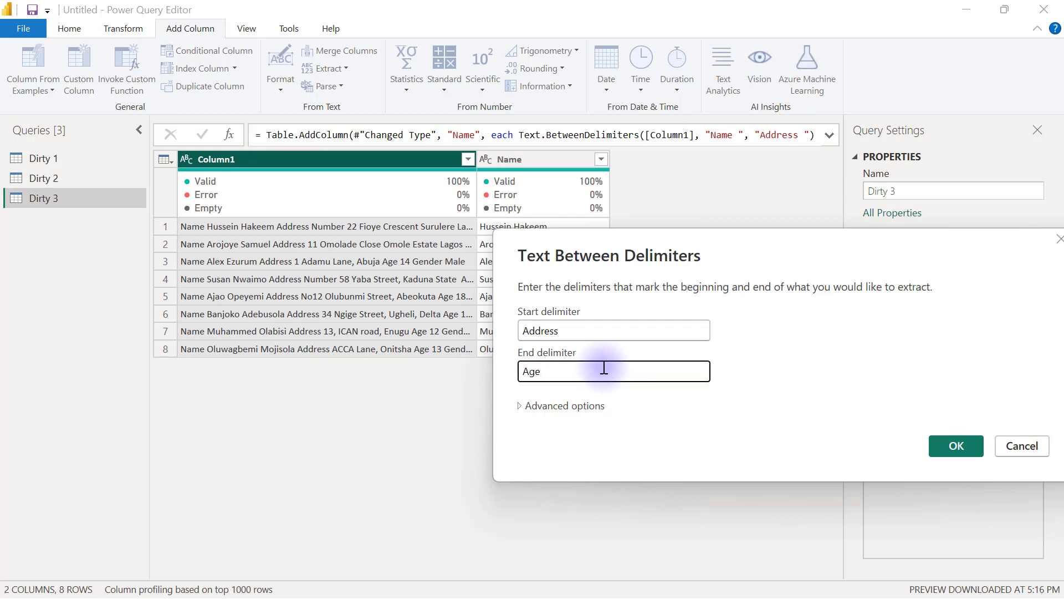
{"action": "left_click", "coordinate": [956, 446]}
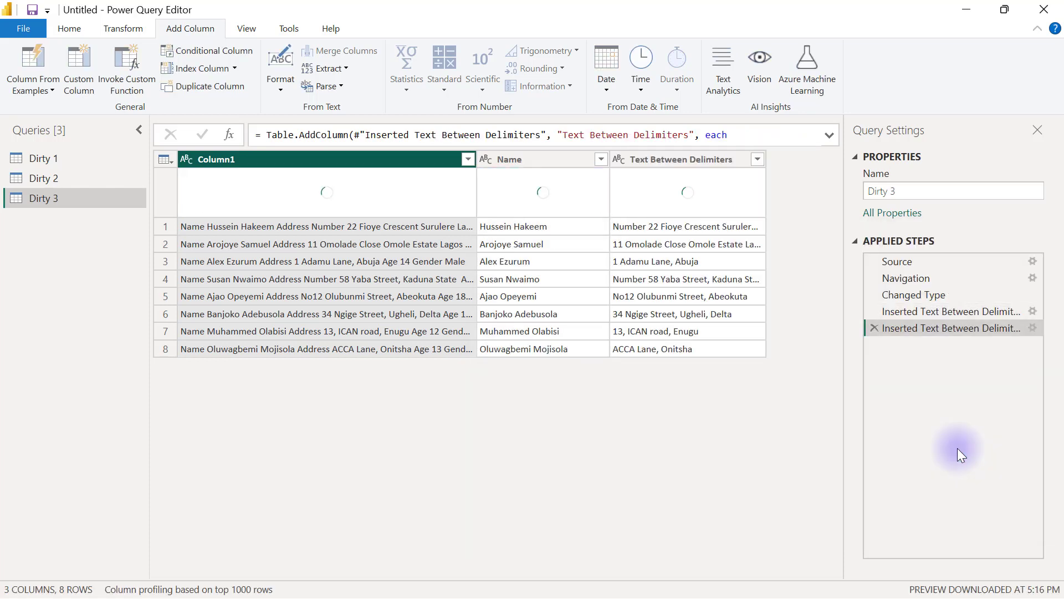
Rename the new column to 'Address' in the formula bar
{"action": "left_click", "coordinate": [664, 158]}
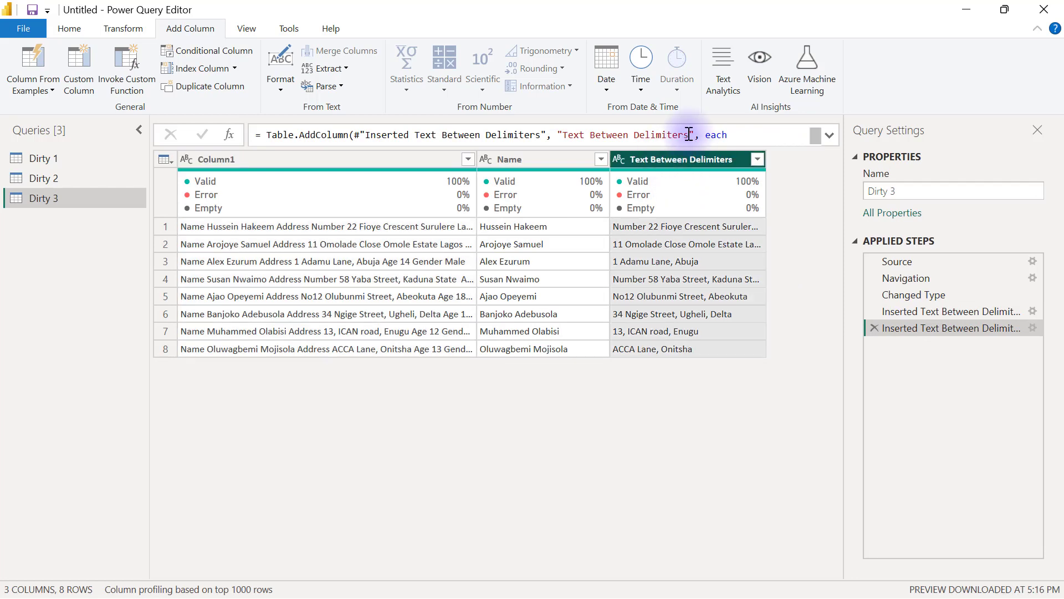
{"action": "left_click_drag", "start_coordinate": [688, 135], "coordinate": [565, 137]}
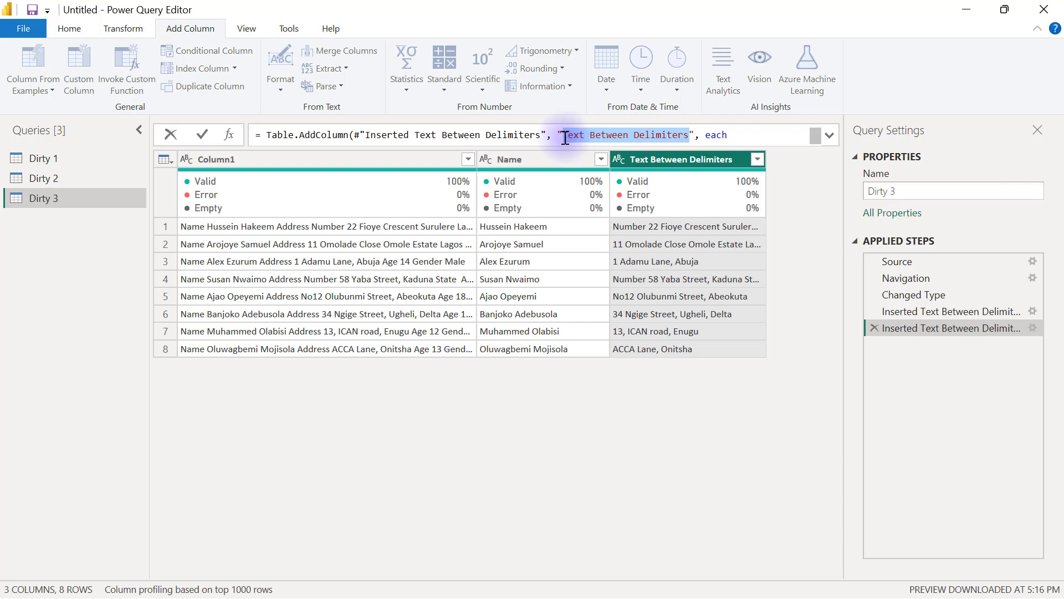
{"action": "type", "text": "Address\", each"}
{"action": "key", "text": "Return"}
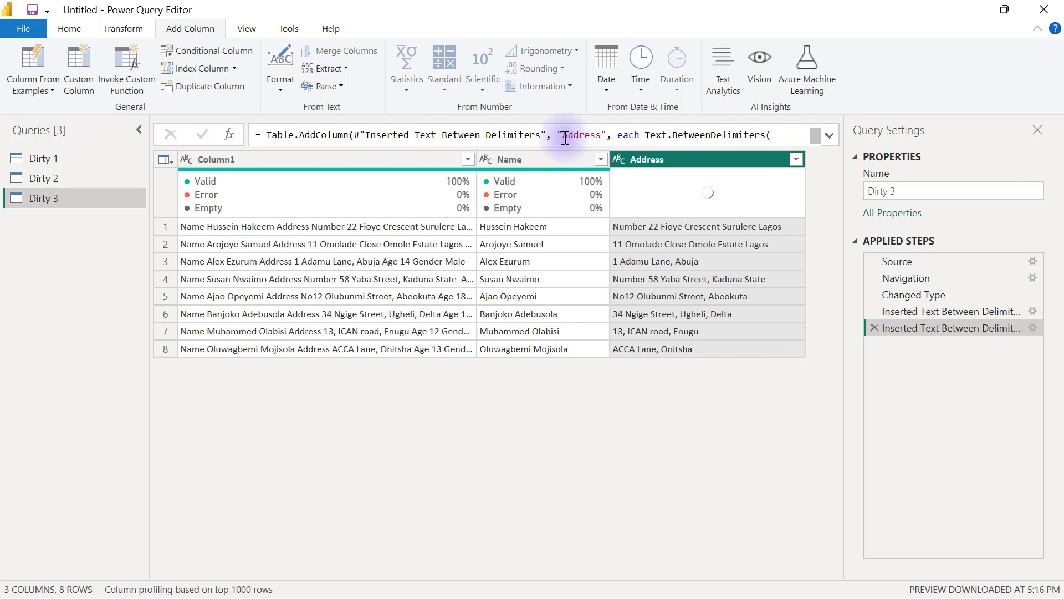
Extract the text between 'Age' and 'Gender' from Column1 into a new column
{"action": "left_click", "coordinate": [256, 158]}
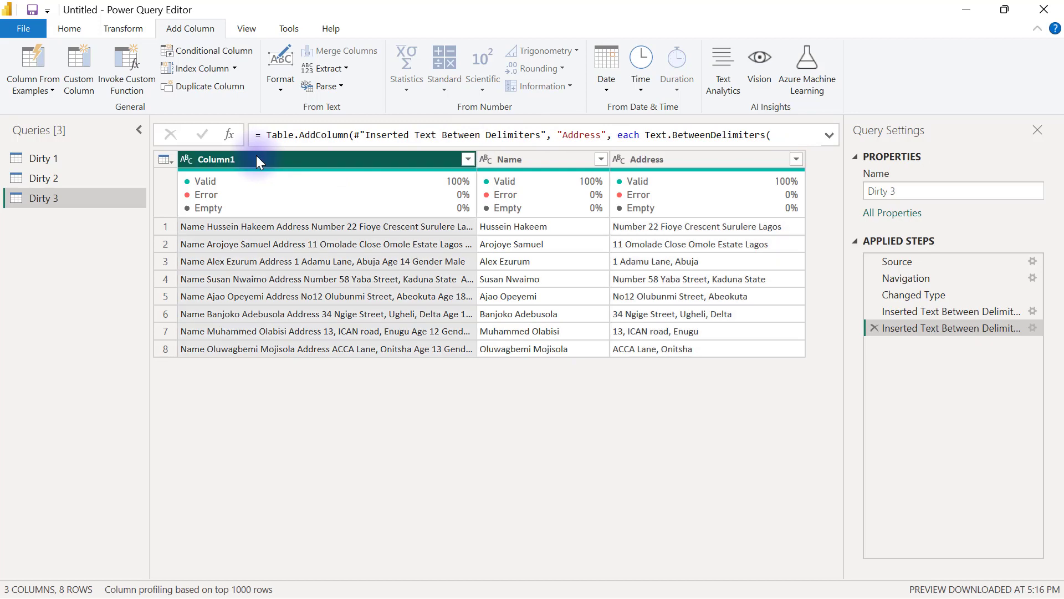
{"action": "left_click", "coordinate": [342, 68]}
{"action": "left_click", "coordinate": [372, 195]}
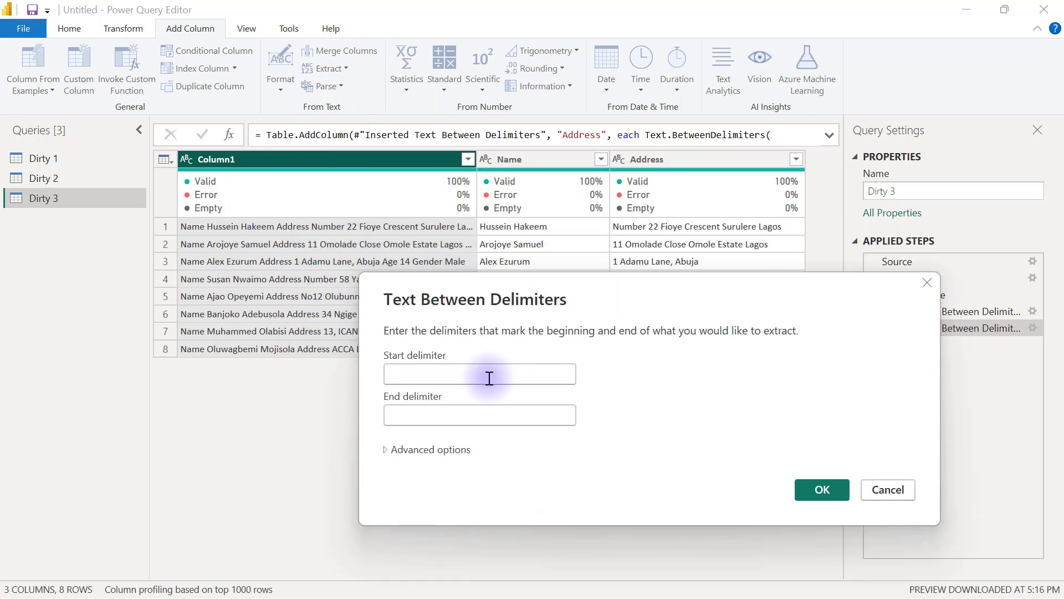
{"action": "left_click", "coordinate": [489, 378]}
{"action": "type", "text": "Age"}
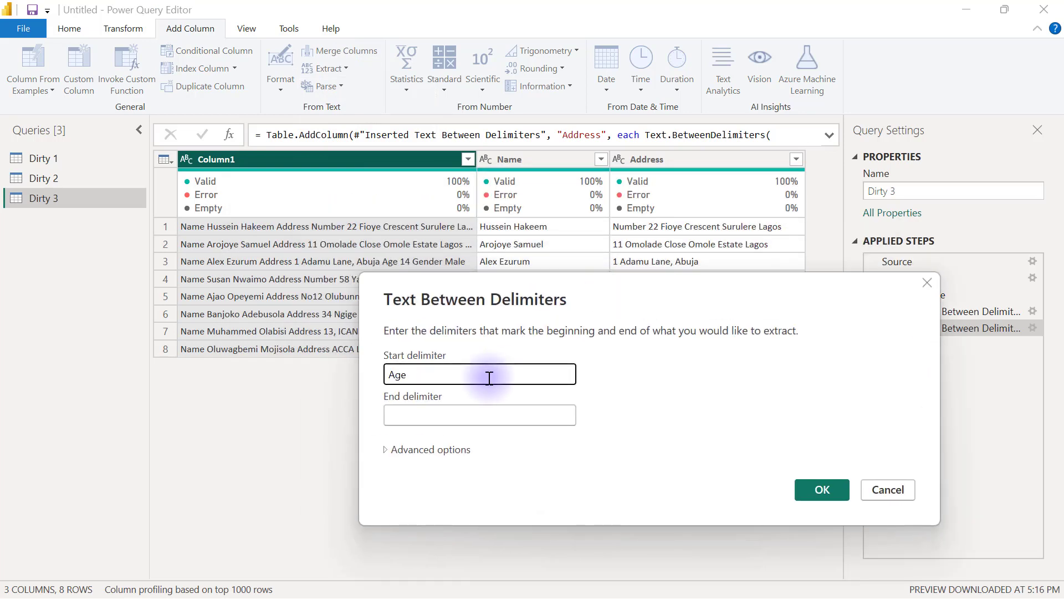
{"action": "left_click", "coordinate": [419, 420]}
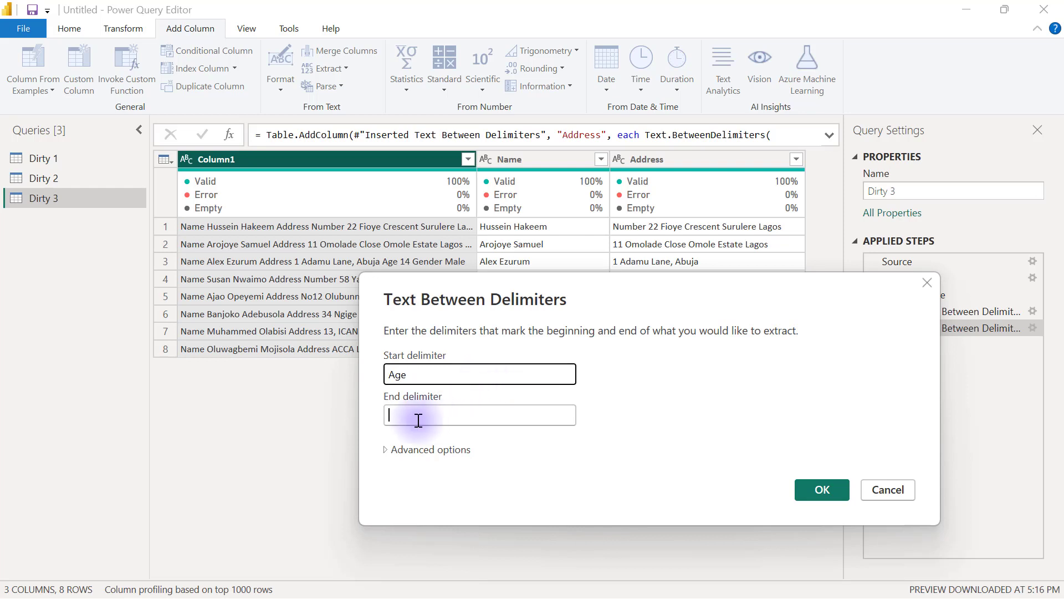
{"action": "type", "text": "Gender"}
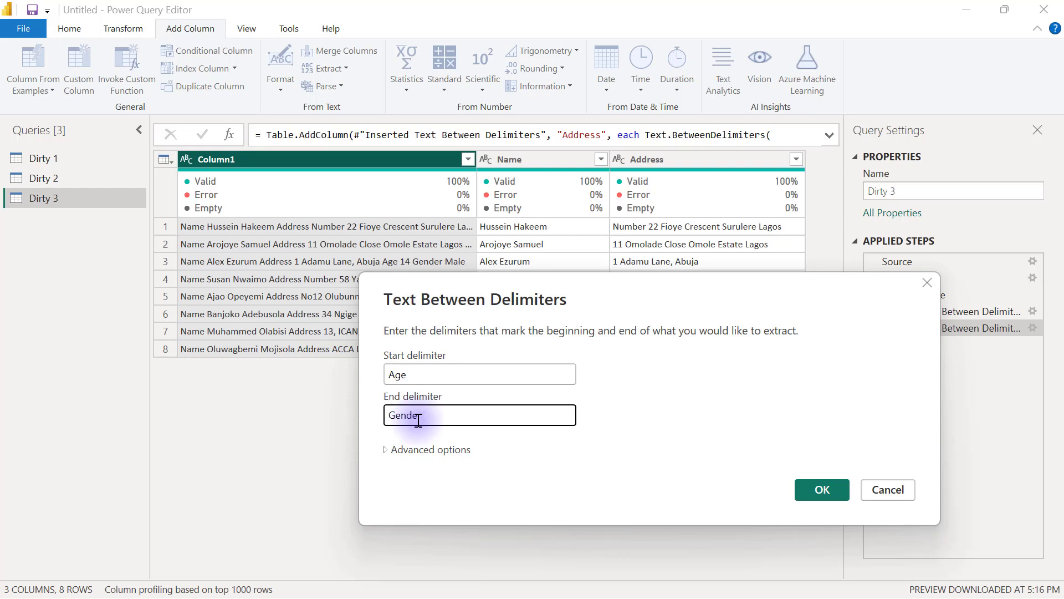
{"action": "left_click", "coordinate": [819, 487]}
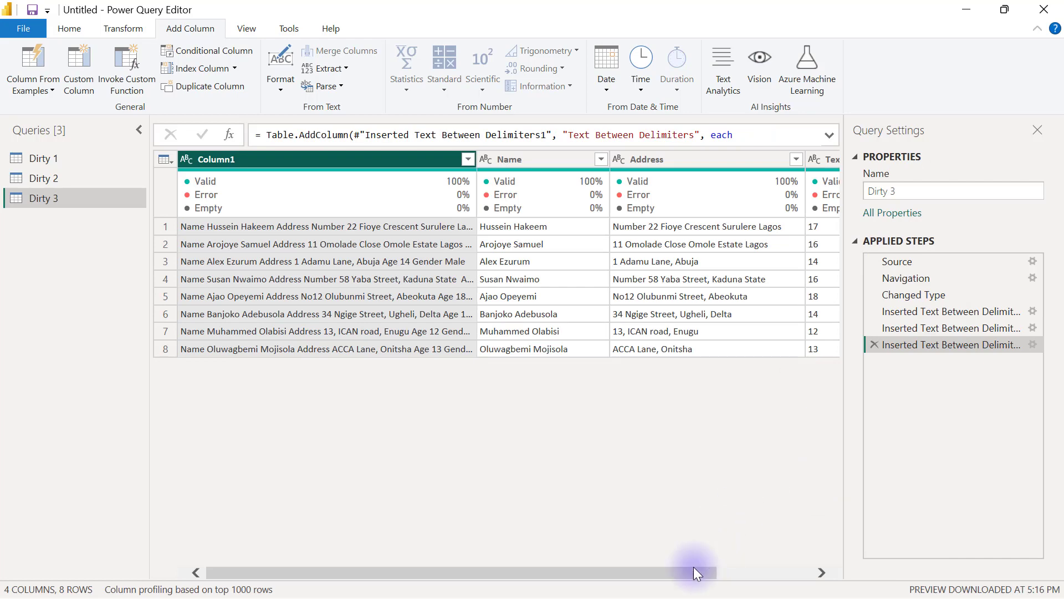
{"action": "left_click_drag", "start_coordinate": [693, 571], "coordinate": [767, 449]}
Rename the new column to 'Age' and set its type to Whole Number
{"action": "left_click_drag", "start_coordinate": [699, 133], "coordinate": [569, 135]}
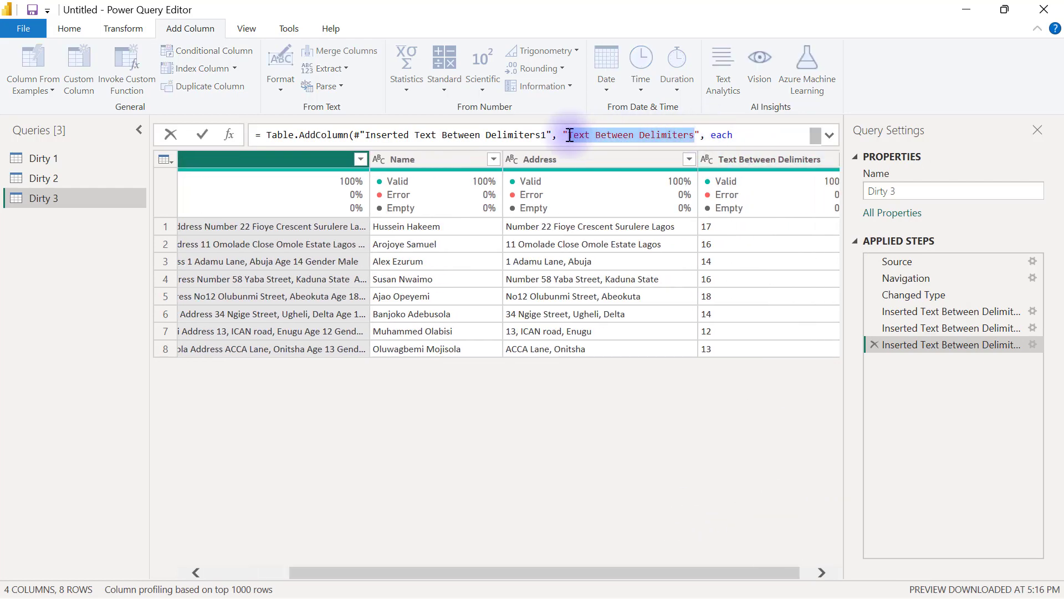
{"action": "type", "text": "Age\", each"}
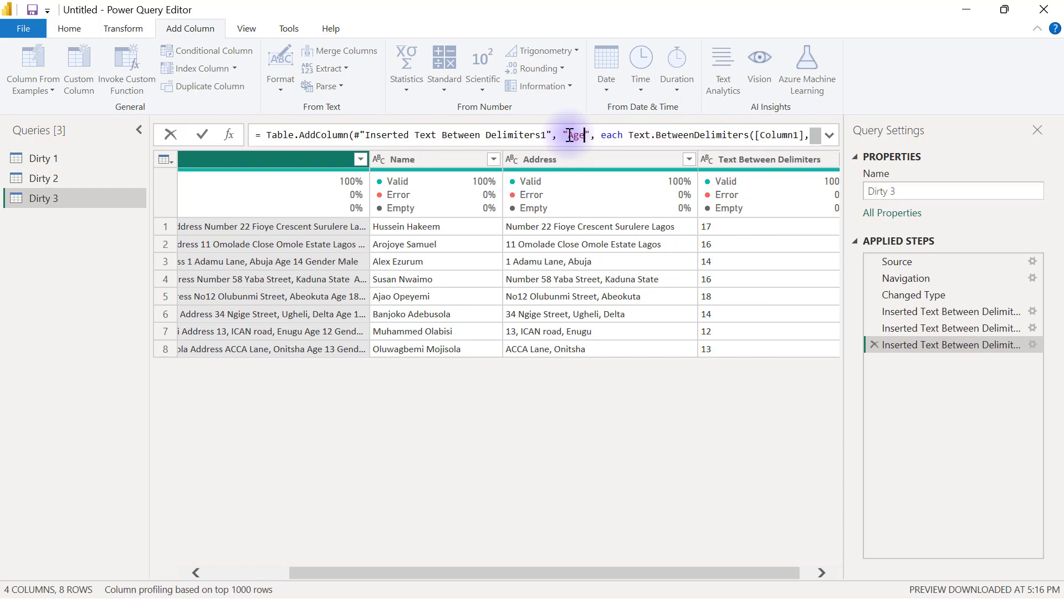
{"action": "key", "text": "Return"}
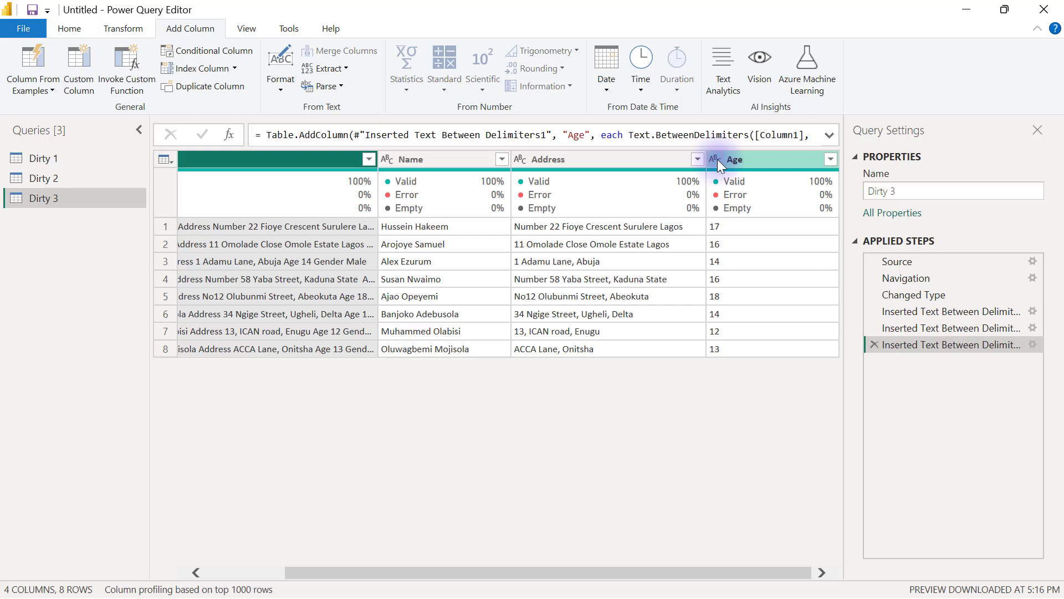
{"action": "left_click", "coordinate": [716, 159]}
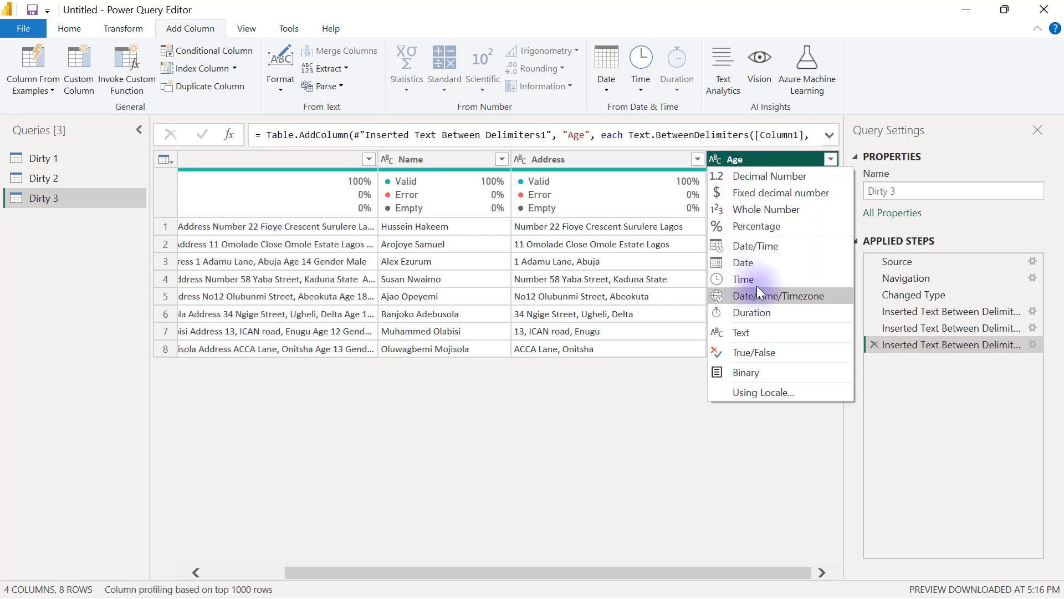
{"action": "left_click", "coordinate": [760, 209]}
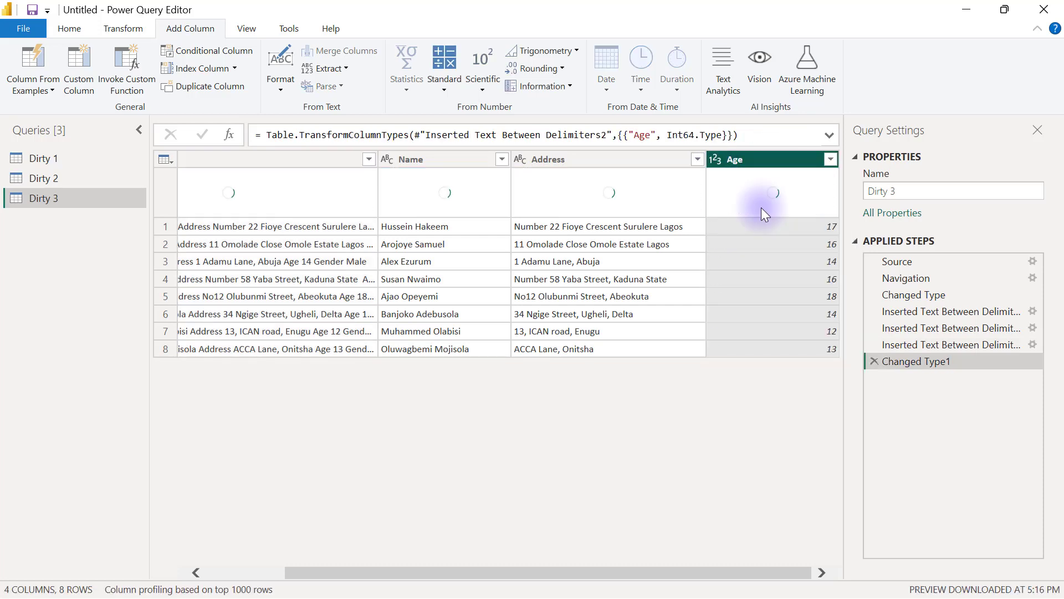
{"action": "left_click_drag", "start_coordinate": [687, 571], "coordinate": [653, 574]}
Extract the text after the 'Gender' delimiter from Column1 into a new column
{"action": "left_click", "coordinate": [307, 158]}
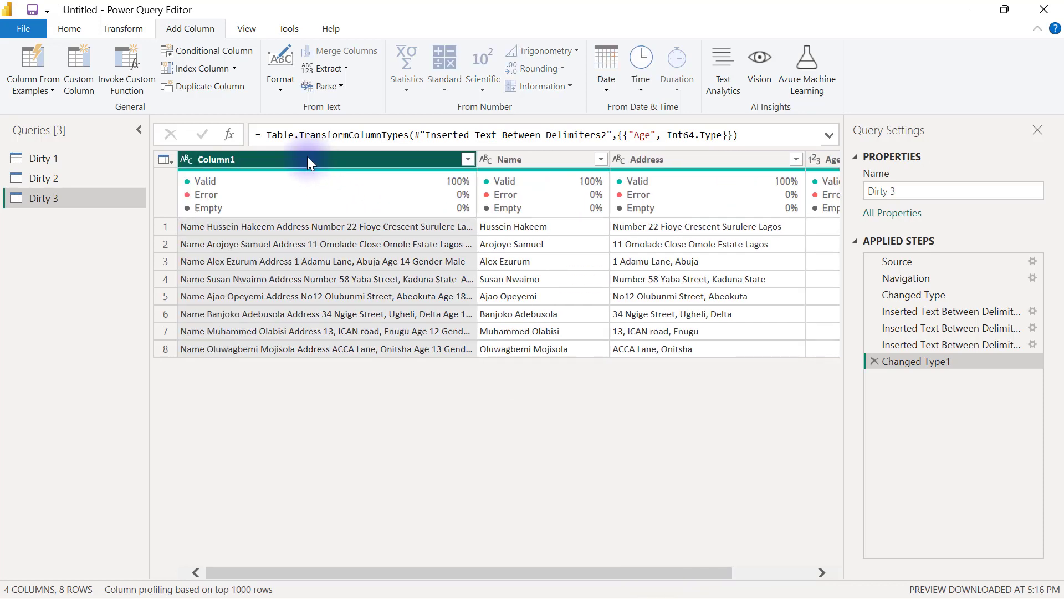
{"action": "left_click", "coordinate": [344, 71]}
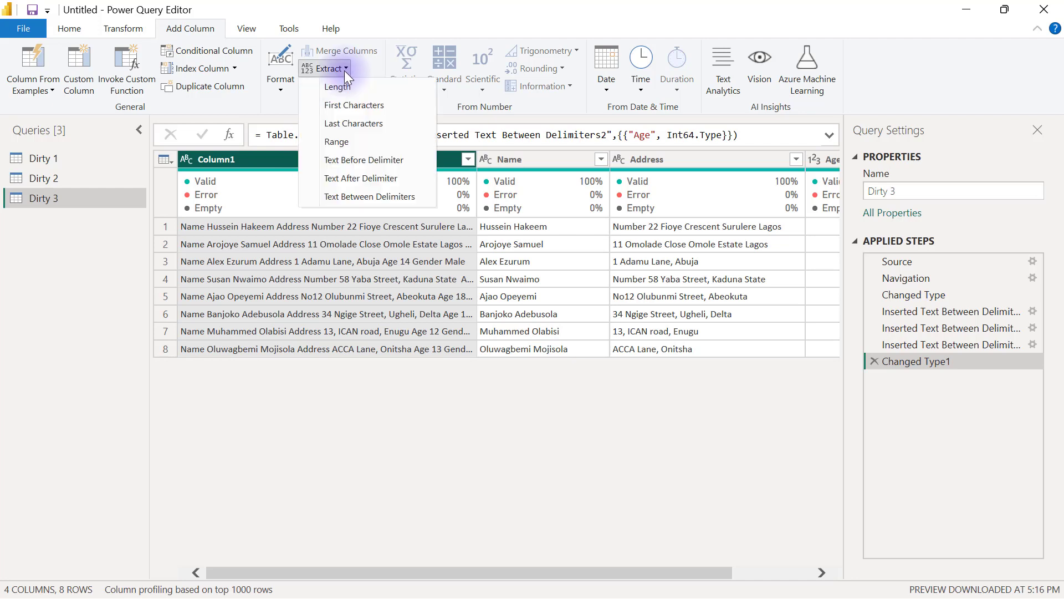
{"action": "left_click", "coordinate": [366, 183]}
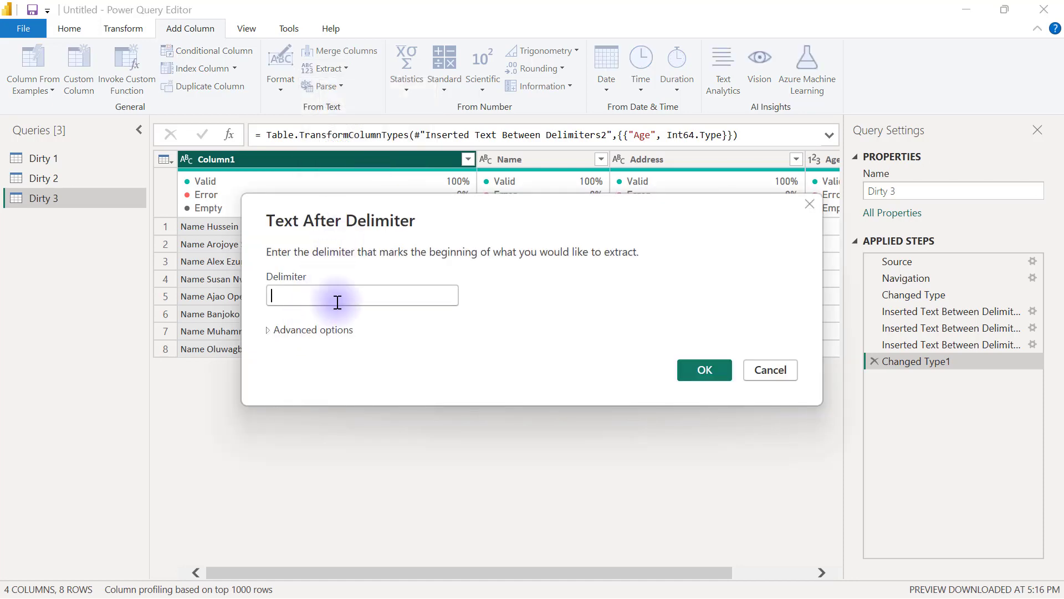
{"action": "left_click", "coordinate": [349, 297]}
{"action": "type", "text": "Gender"}
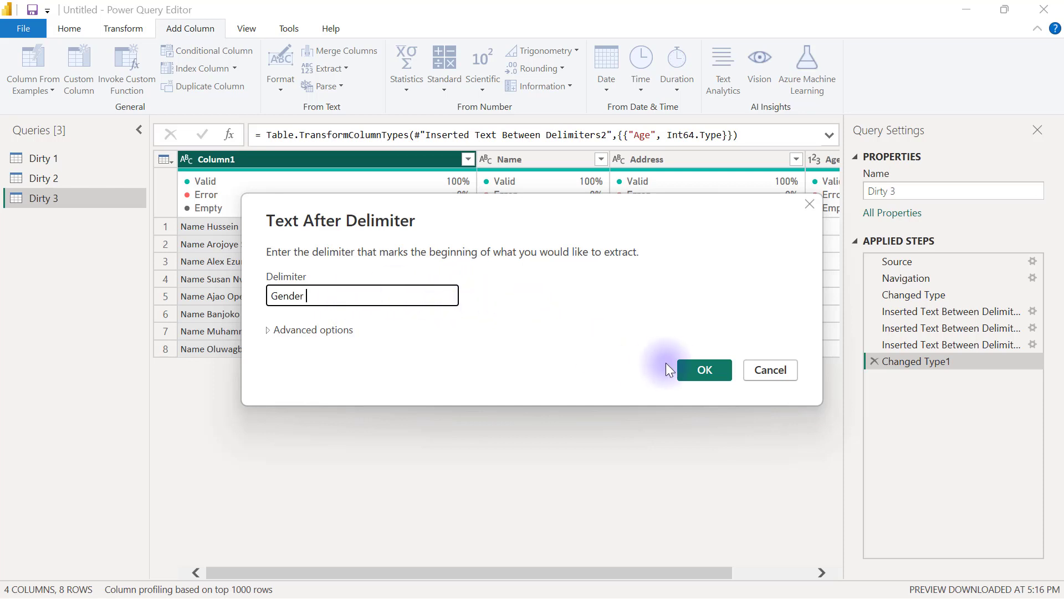
{"action": "left_click", "coordinate": [695, 370]}
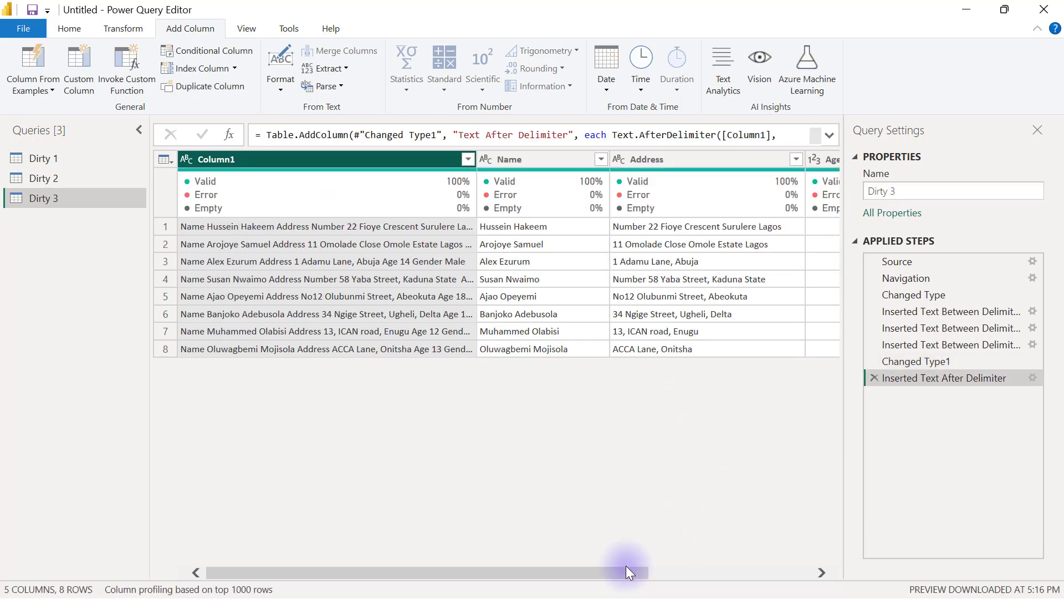
{"action": "left_click_drag", "start_coordinate": [626, 568], "coordinate": [829, 553]}
Rename the new column to 'Gender' and bring up the options for Column1
{"action": "left_click", "coordinate": [764, 159]}
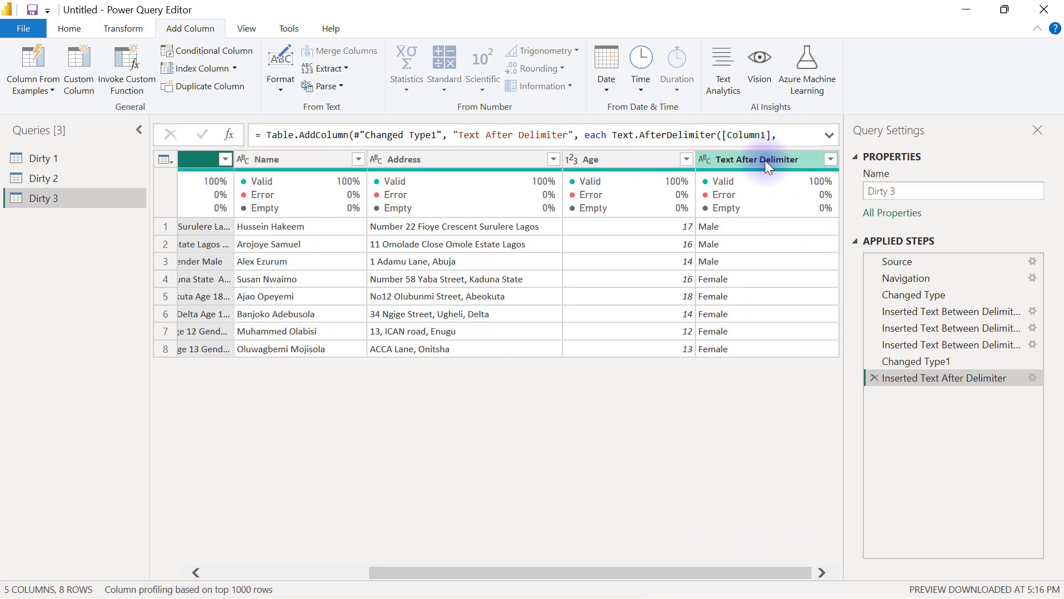
{"action": "left_click_drag", "start_coordinate": [568, 135], "coordinate": [459, 135]}
{"action": "type", "text": "Gender \"), type"}
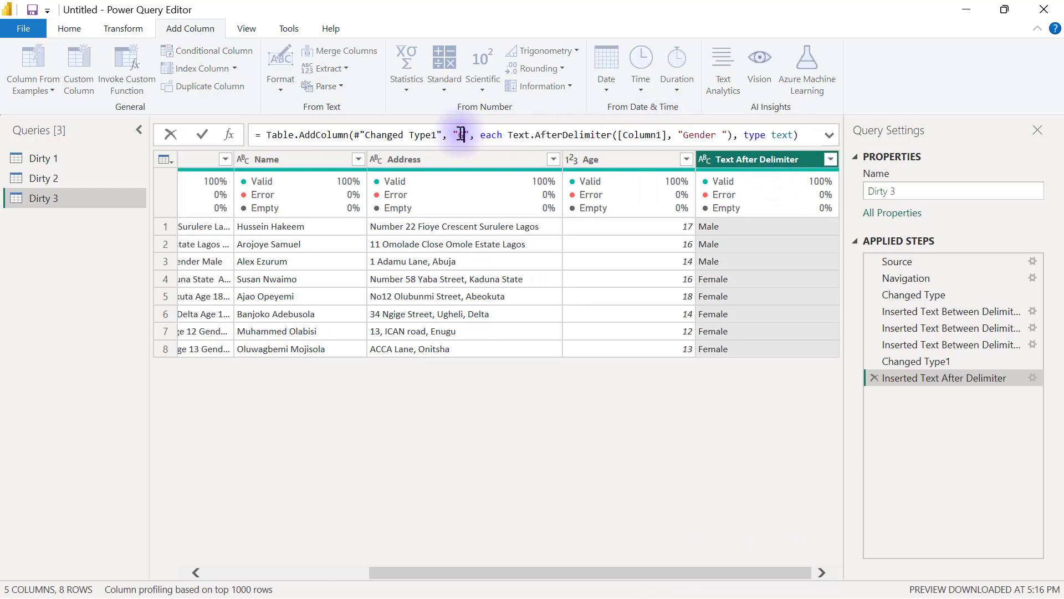
{"action": "key", "text": "Return"}
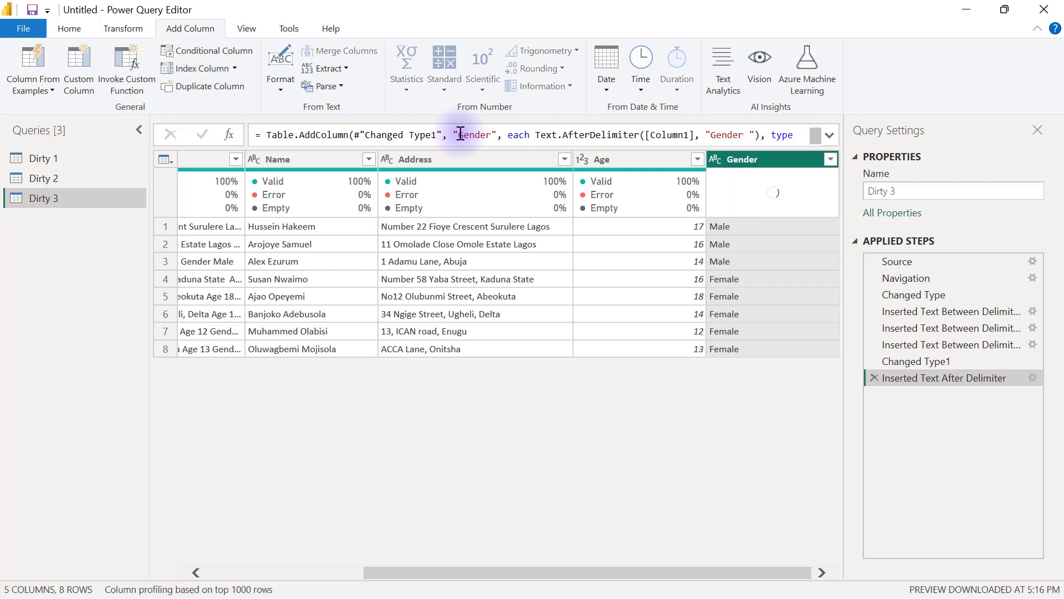
{"action": "left_click_drag", "start_coordinate": [671, 570], "coordinate": [419, 558]}
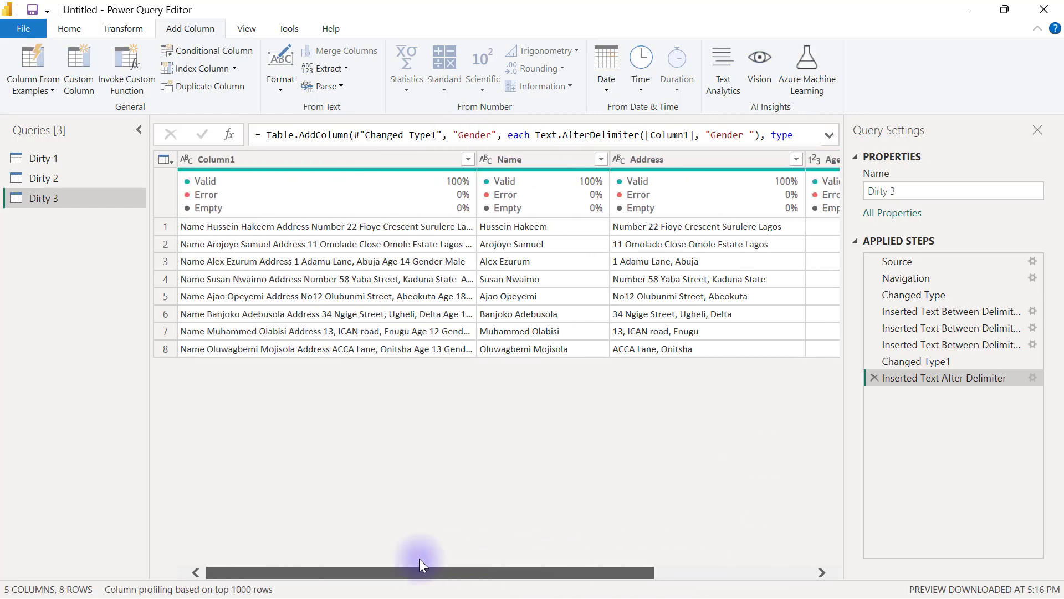
{"action": "left_click", "coordinate": [317, 160]}
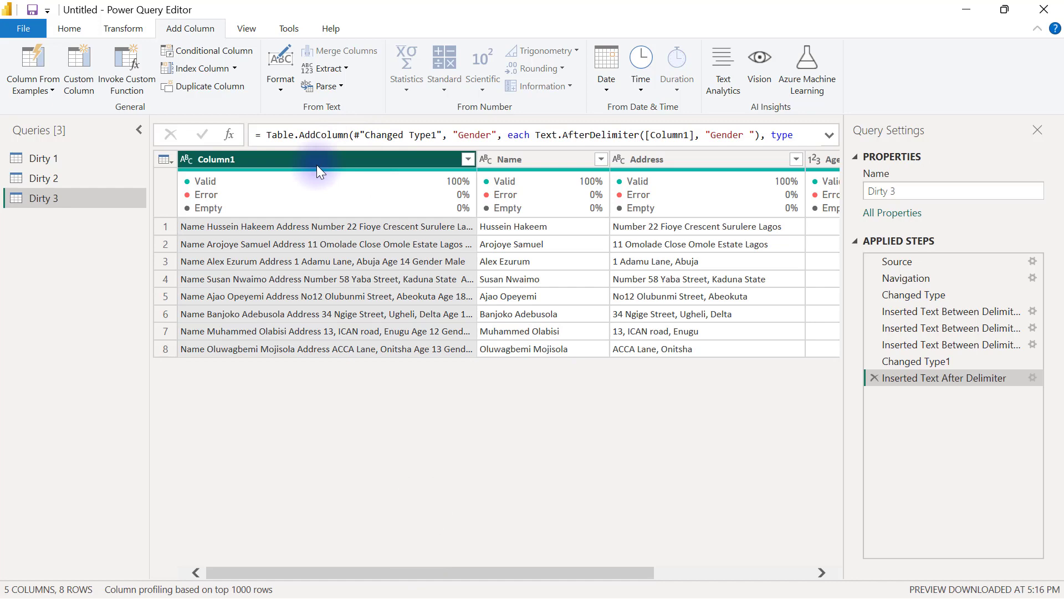
{"action": "right_click", "coordinate": [317, 165]}
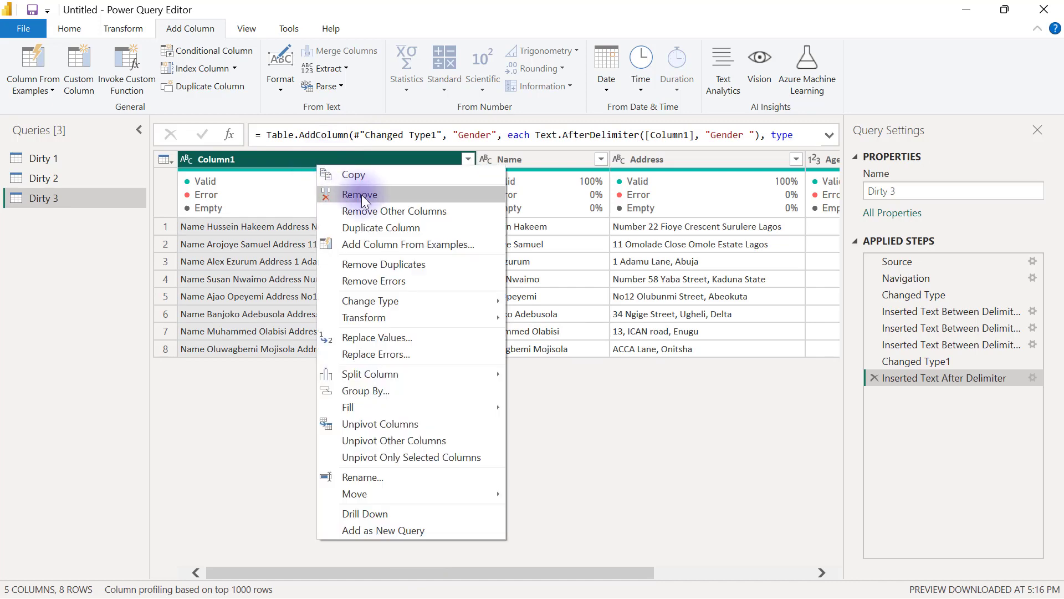